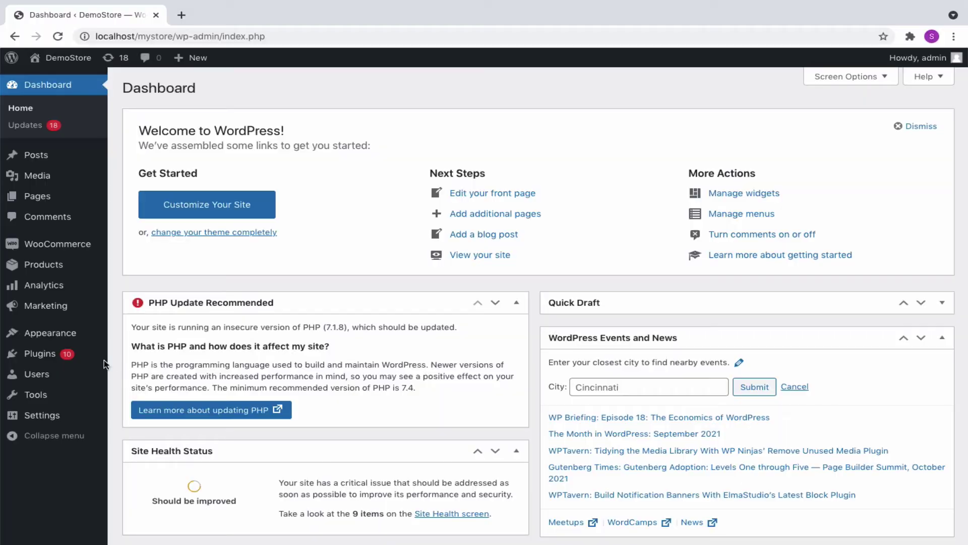
- Search the plugin directory for 'WooCommerce PDF invoices' and install the WebToffee plugin
{"action": "mouse_move", "coordinate": [50, 359]}
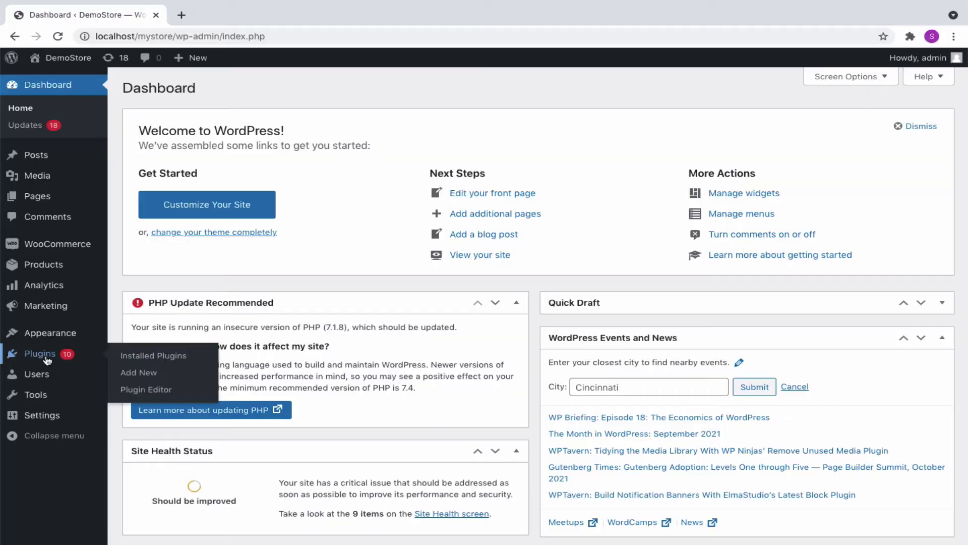
{"action": "left_click", "coordinate": [135, 375]}
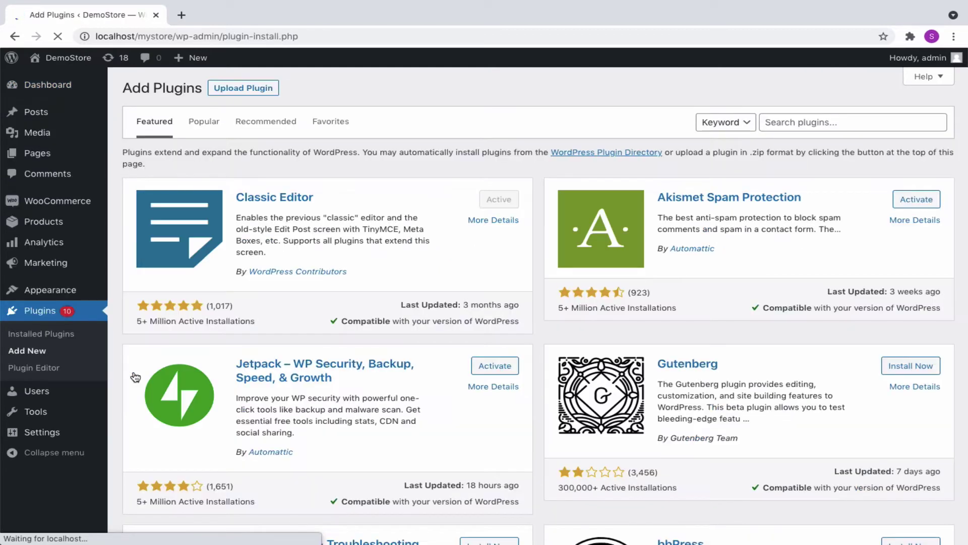
{"action": "left_click", "coordinate": [774, 122]}
{"action": "type", "text": "WooCommerce PDF invoices"}
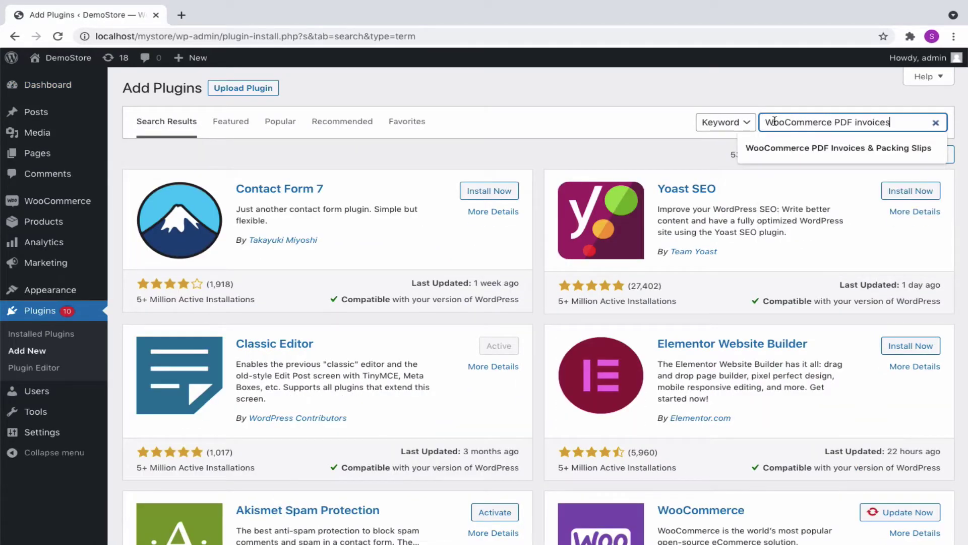
{"action": "key", "text": "Return"}
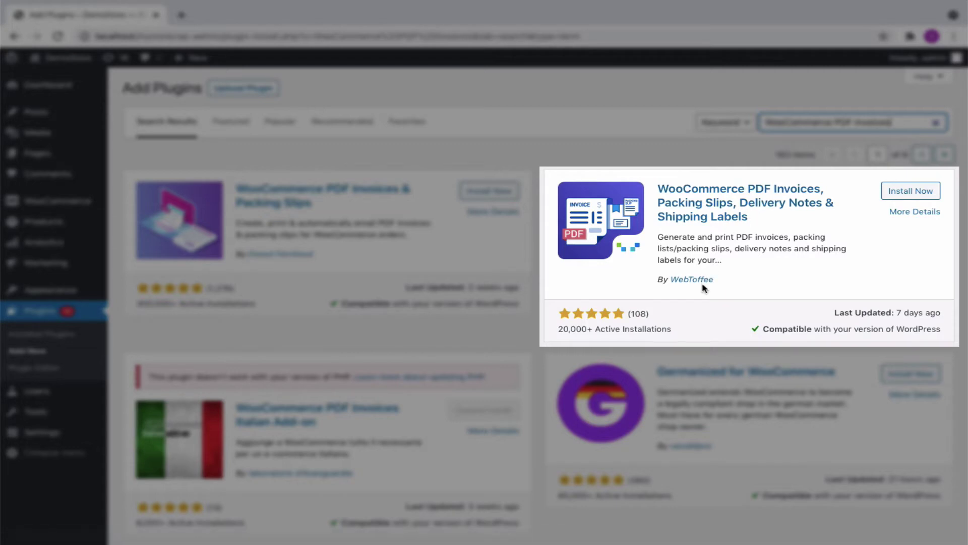
{"action": "left_click", "coordinate": [911, 197]}
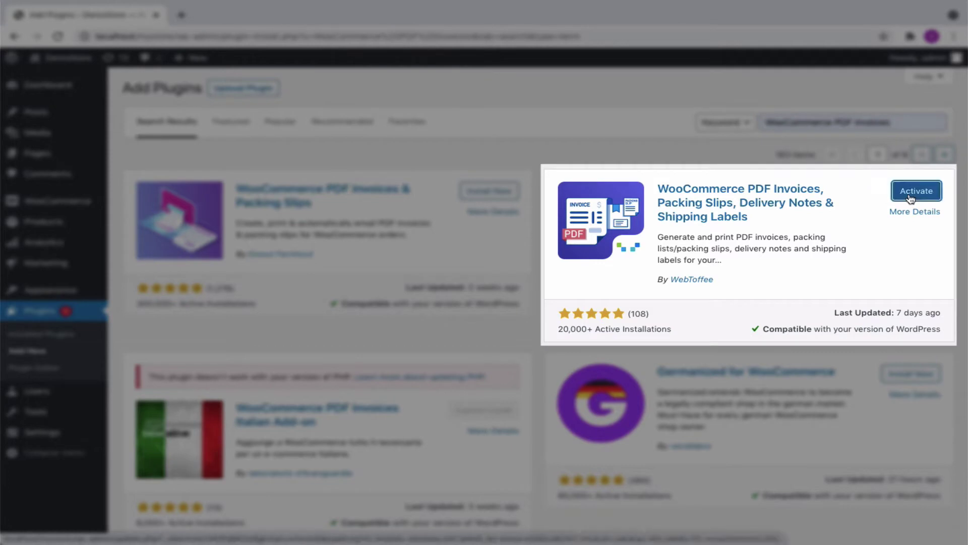
- Activate the newly installed WebToffee PDF invoices plugin
{"action": "left_click", "coordinate": [919, 195]}
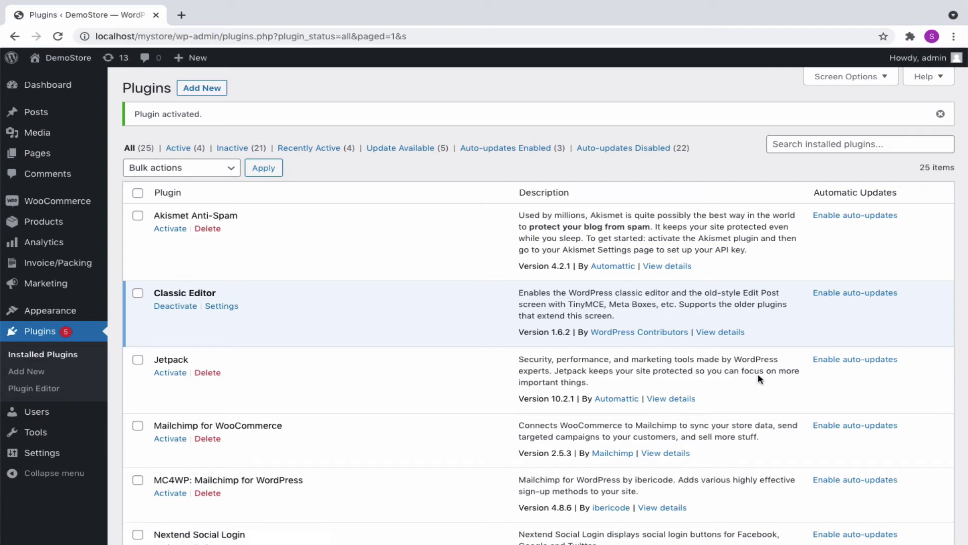
{"action": "scroll", "coordinate": [758, 373], "scroll_direction": "down", "scroll_amount": 20}
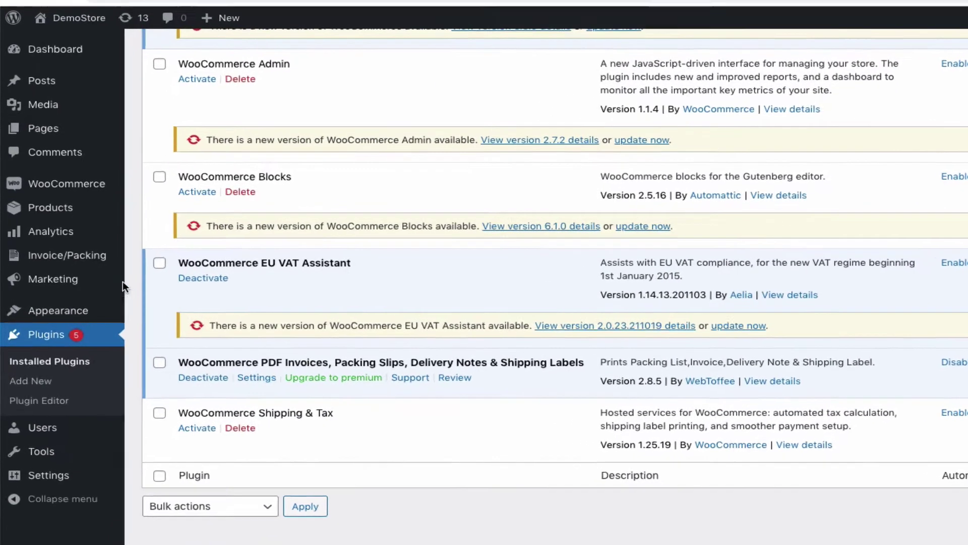
{"action": "mouse_move", "coordinate": [79, 269]}
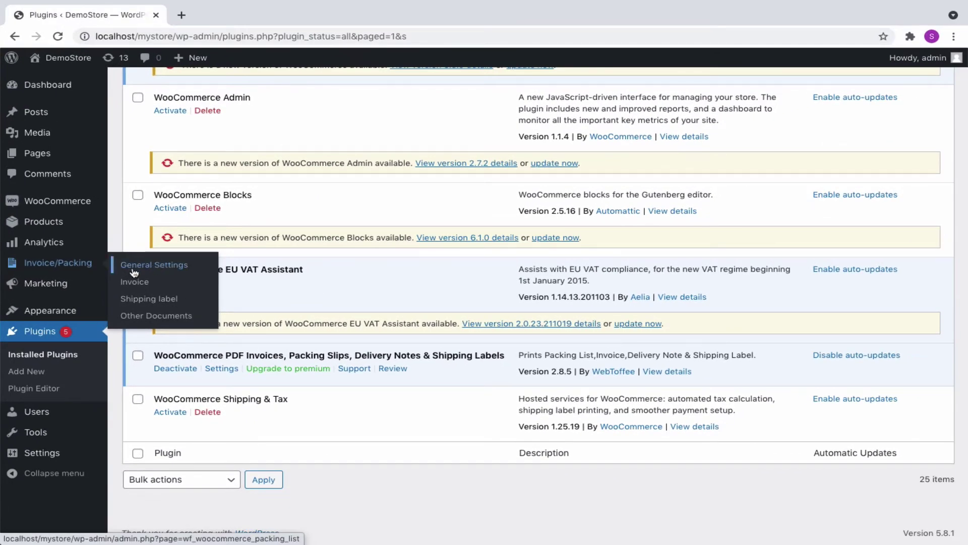
- Disable the Shipping label document type, keeping Invoice and Packing slip on, and save
{"action": "left_click", "coordinate": [180, 273]}
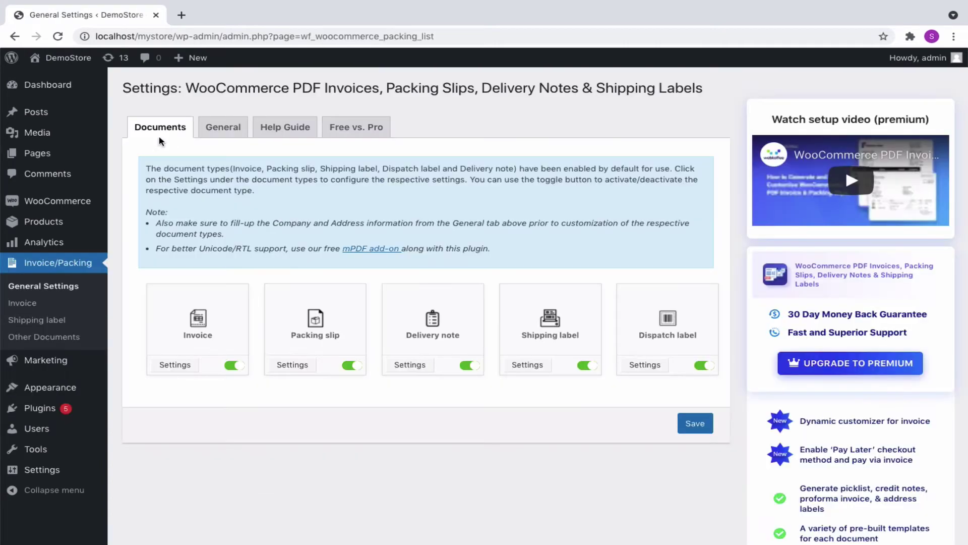
{"action": "left_click", "coordinate": [233, 368]}
{"action": "left_click", "coordinate": [233, 368]}
{"action": "left_click", "coordinate": [352, 367]}
{"action": "left_click", "coordinate": [353, 367]}
{"action": "left_click", "coordinate": [595, 369]}
{"action": "left_click", "coordinate": [685, 421]}
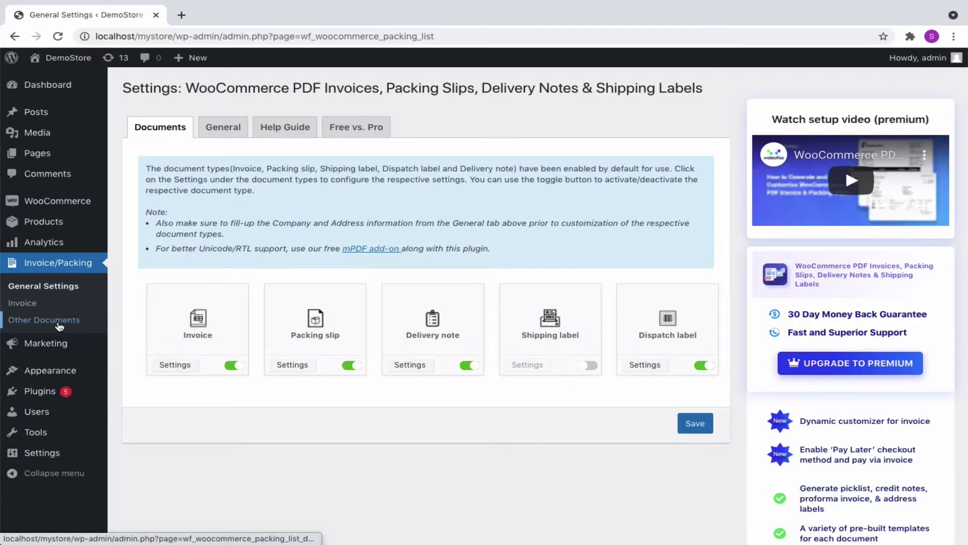
- Set company-logo.png from the media library as the company logo
{"action": "left_click", "coordinate": [224, 131]}
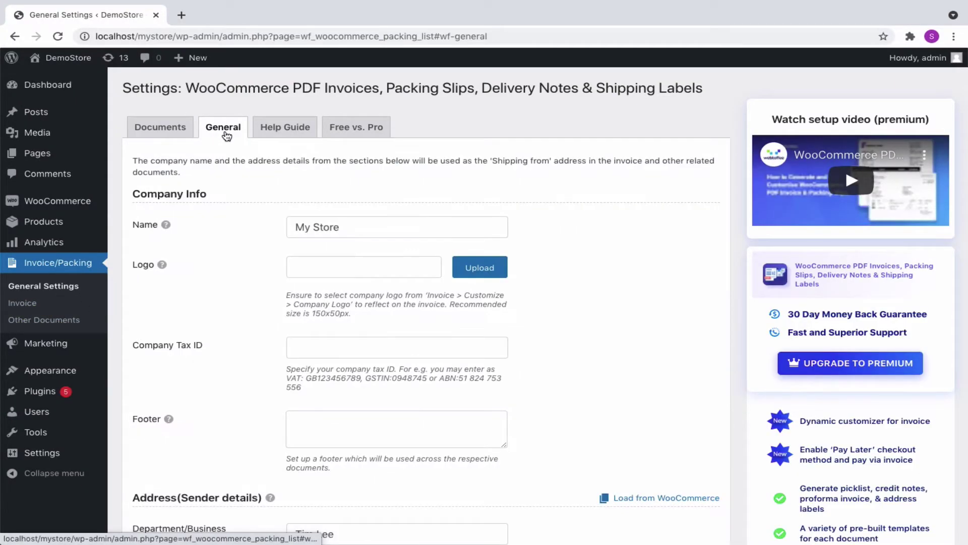
{"action": "scroll", "coordinate": [202, 207], "scroll_direction": "down", "scroll_amount": 3}
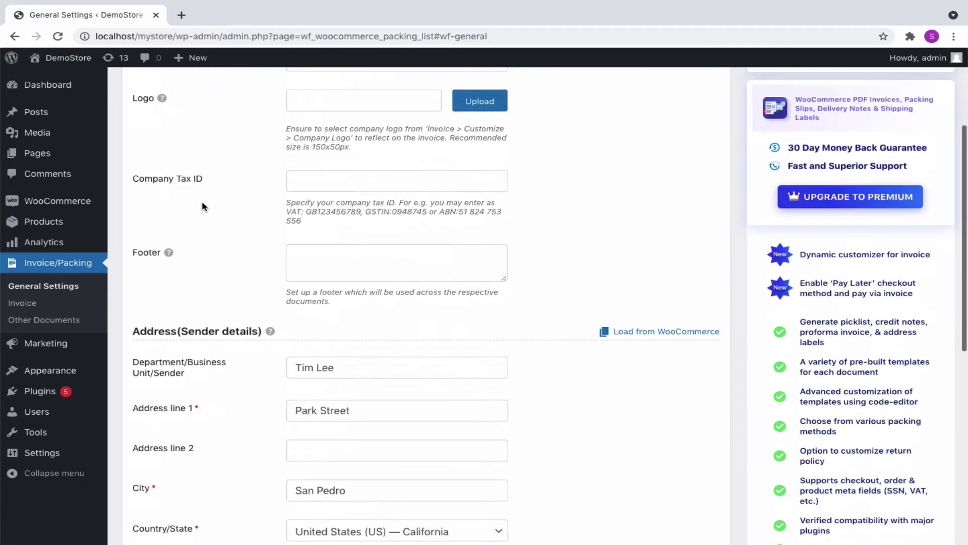
{"action": "scroll", "coordinate": [249, 329], "scroll_direction": "down", "scroll_amount": 4}
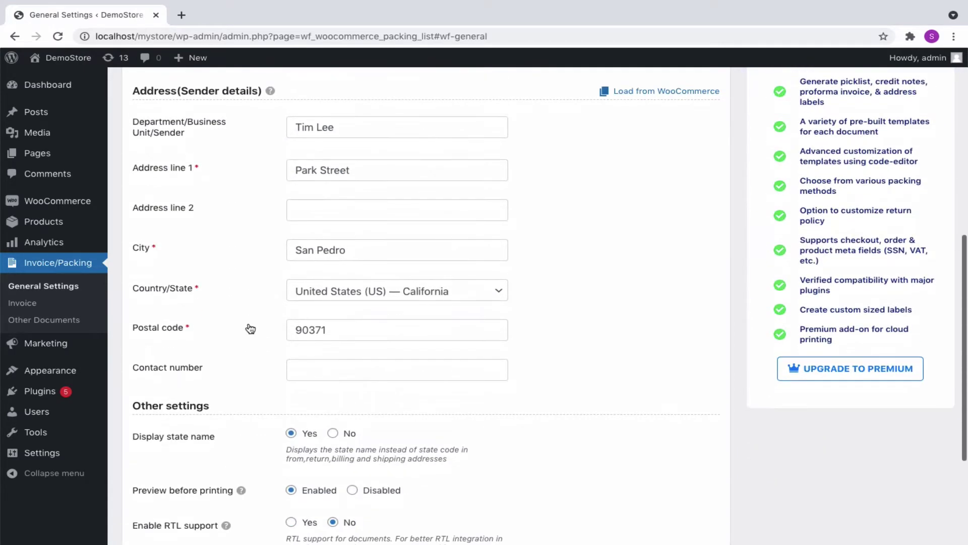
{"action": "scroll", "coordinate": [250, 329], "scroll_direction": "down", "scroll_amount": 2}
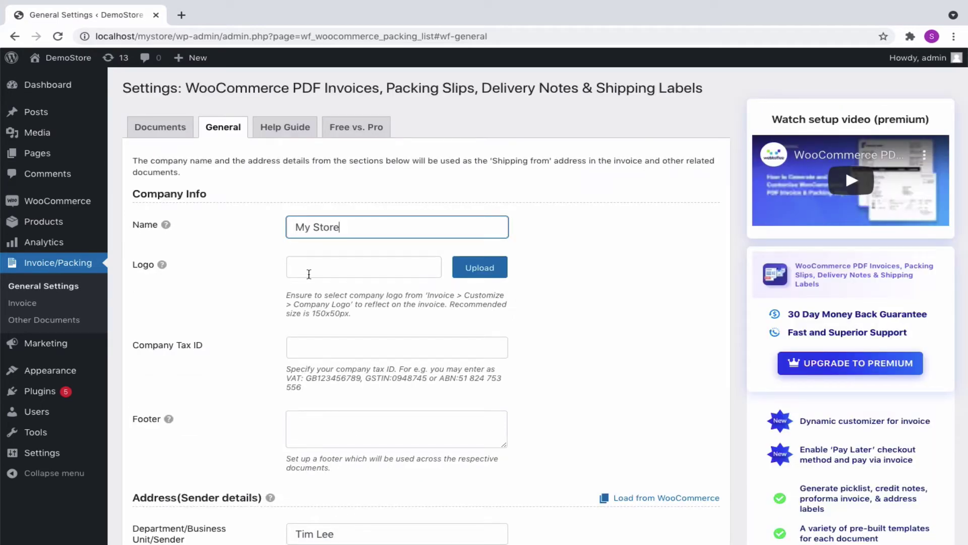
{"action": "left_click", "coordinate": [306, 270]}
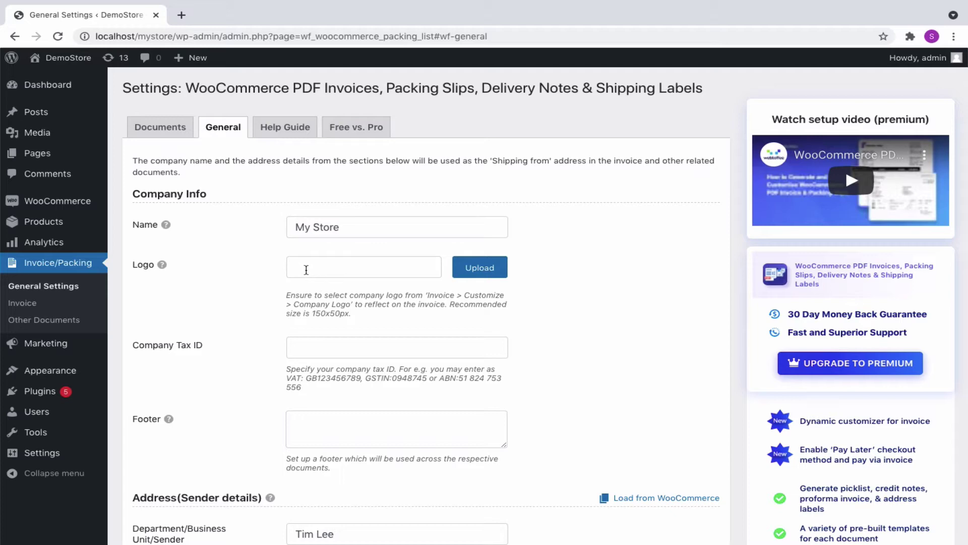
{"action": "left_click", "coordinate": [479, 267]}
{"action": "left_click", "coordinate": [78, 226]}
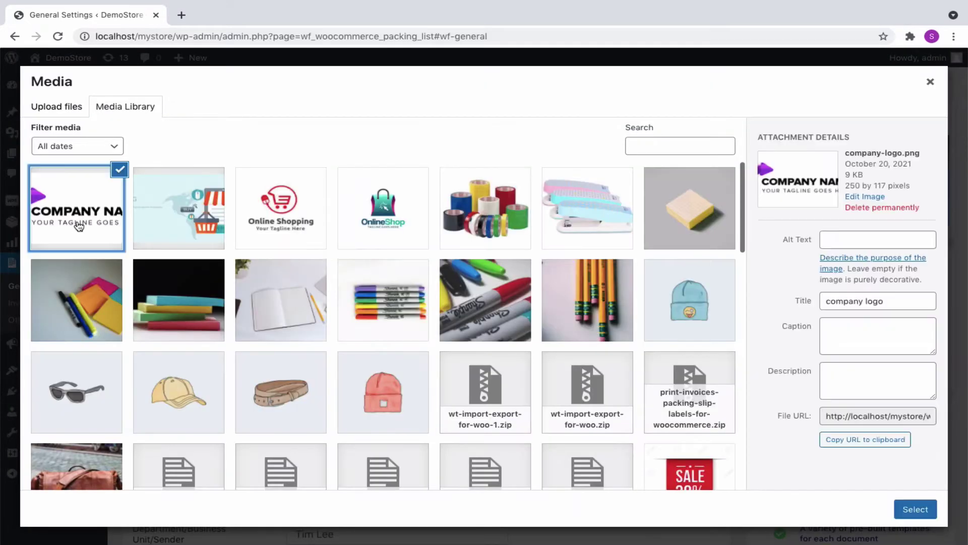
{"action": "left_click", "coordinate": [915, 509]}
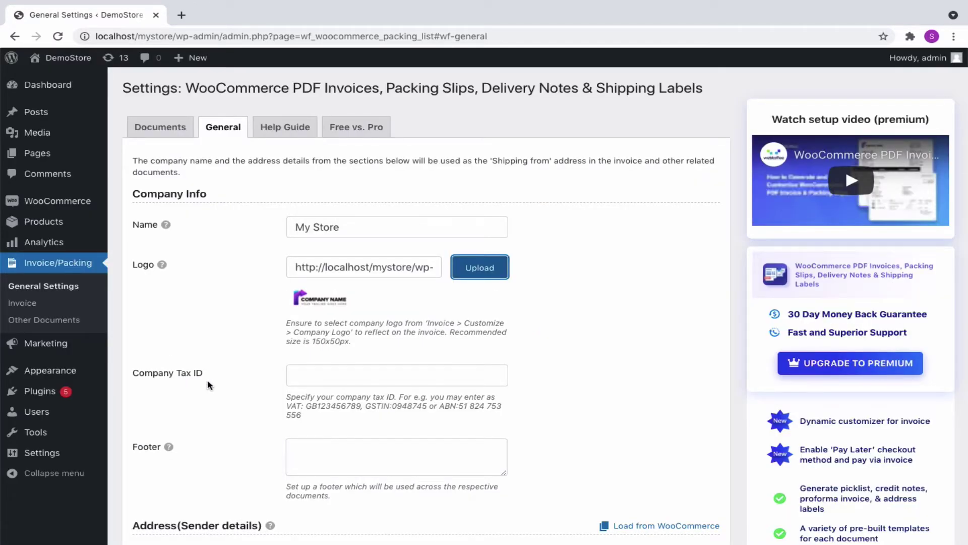
- Copy the example VAT number from the help text into Company Tax ID
{"action": "left_click", "coordinate": [304, 378]}
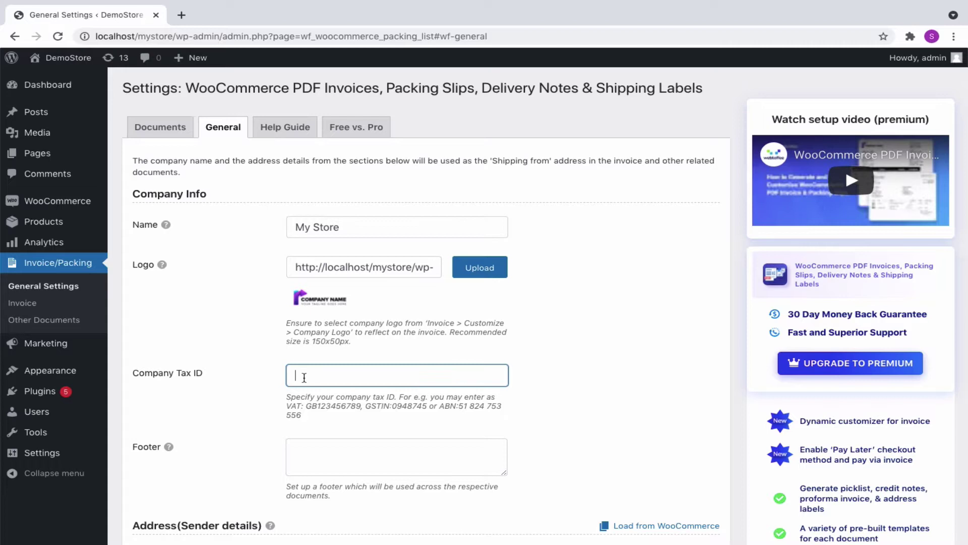
{"action": "left_click", "coordinate": [357, 416]}
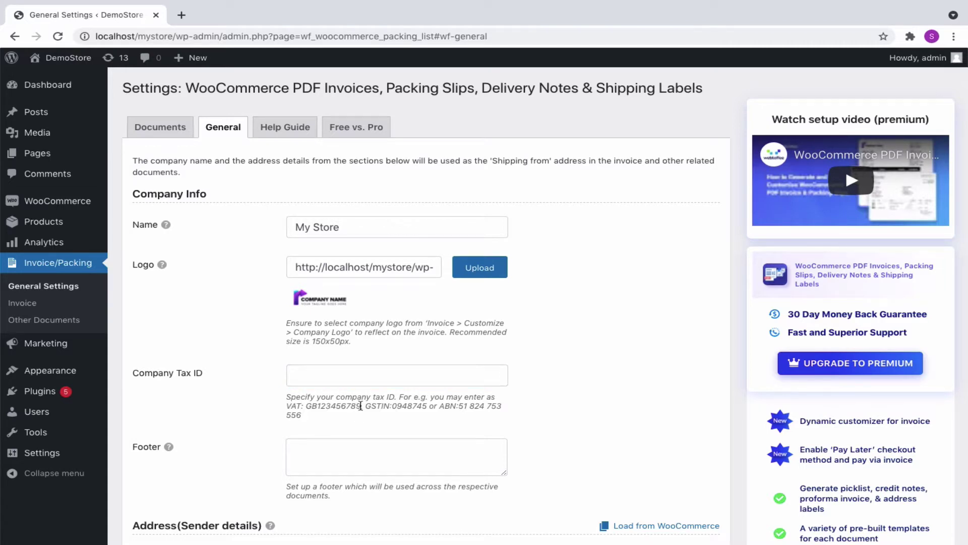
{"action": "left_click_drag", "start_coordinate": [361, 406], "coordinate": [287, 408]}
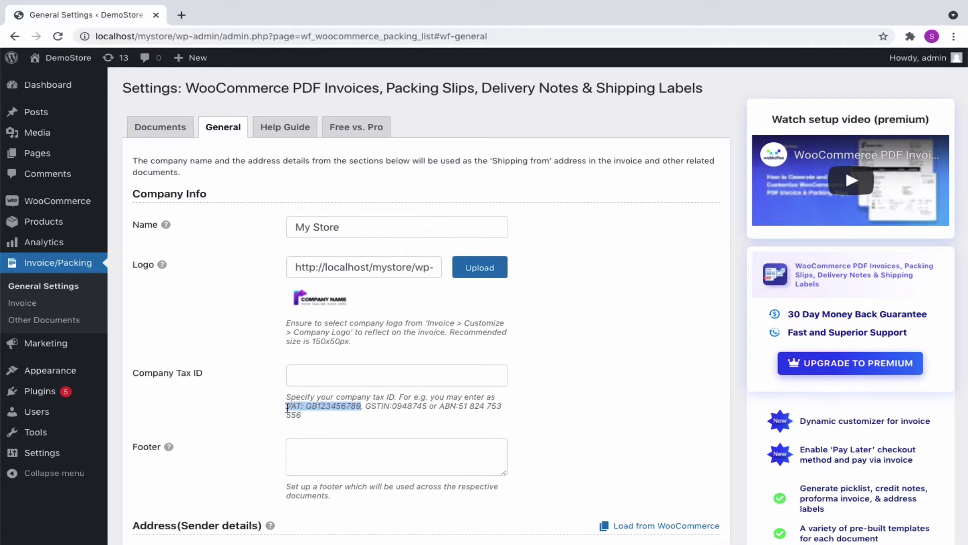
{"action": "key", "text": "ctrl+c"}
{"action": "left_click", "coordinate": [304, 381]}
{"action": "key", "text": "ctrl+v"}
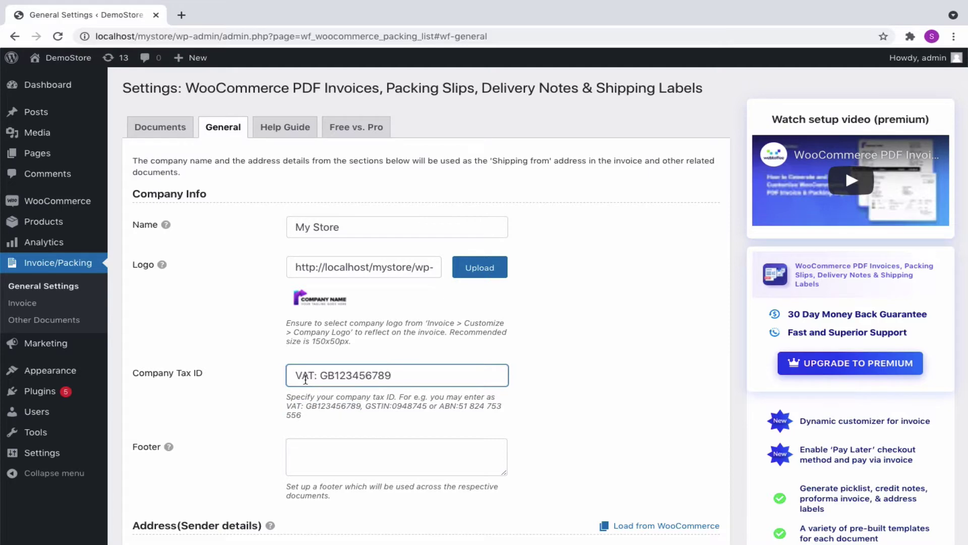
- Enter 'Thank you for your business' as the document footer text
{"action": "left_click", "coordinate": [318, 450]}
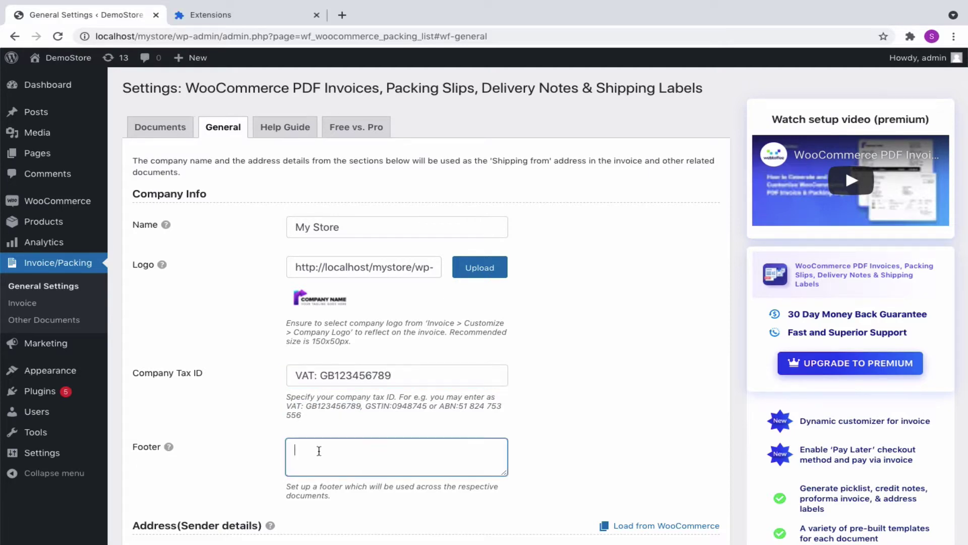
{"action": "type", "text": "Thank you for your business."}
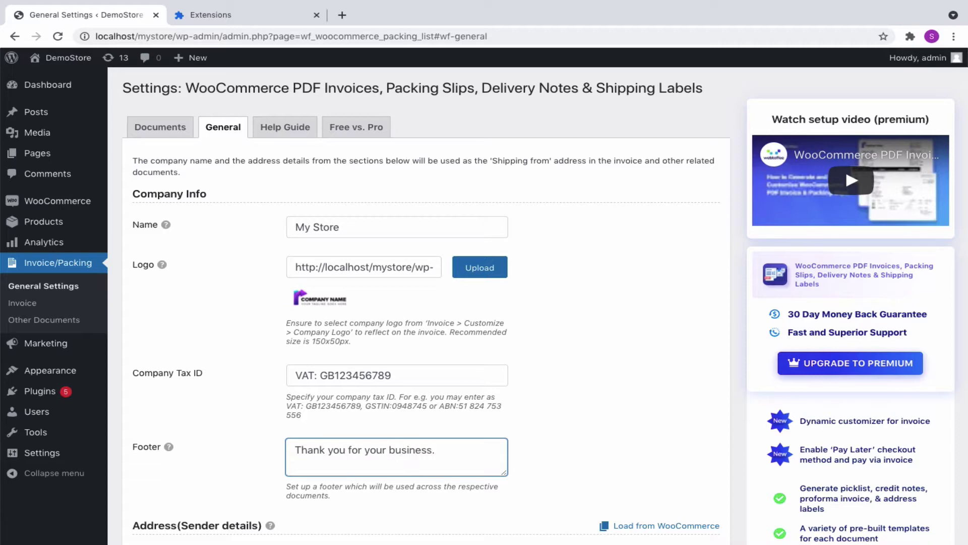
{"action": "mouse_move", "coordinate": [504, 473]}
{"action": "left_mouse_down"}
{"action": "mouse_move", "coordinate": [504, 490]}
{"action": "mouse_move", "coordinate": [505, 473]}
{"action": "left_mouse_up"}
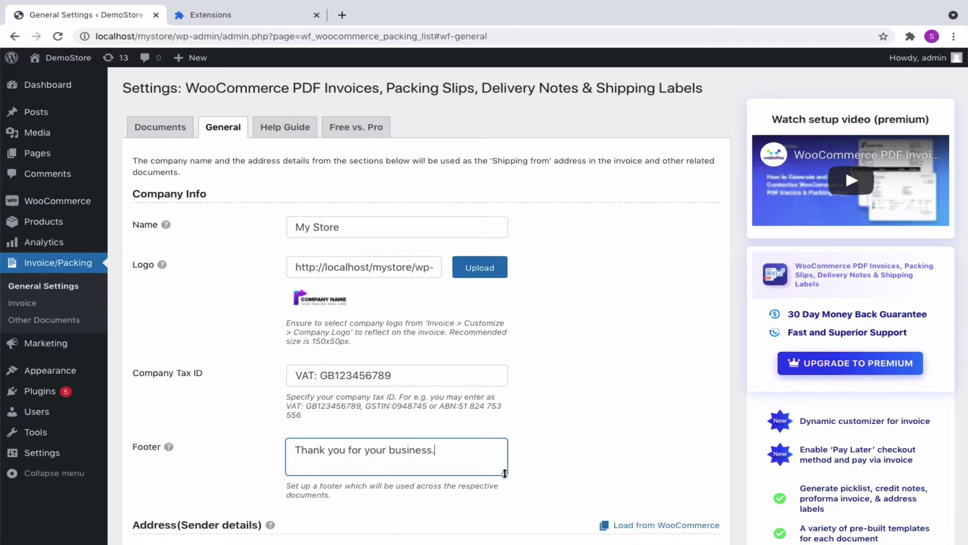
- Turn on RTL support, then view the mPDF add-on page and close it
{"action": "scroll", "coordinate": [397, 504], "scroll_direction": "down", "scroll_amount": 8}
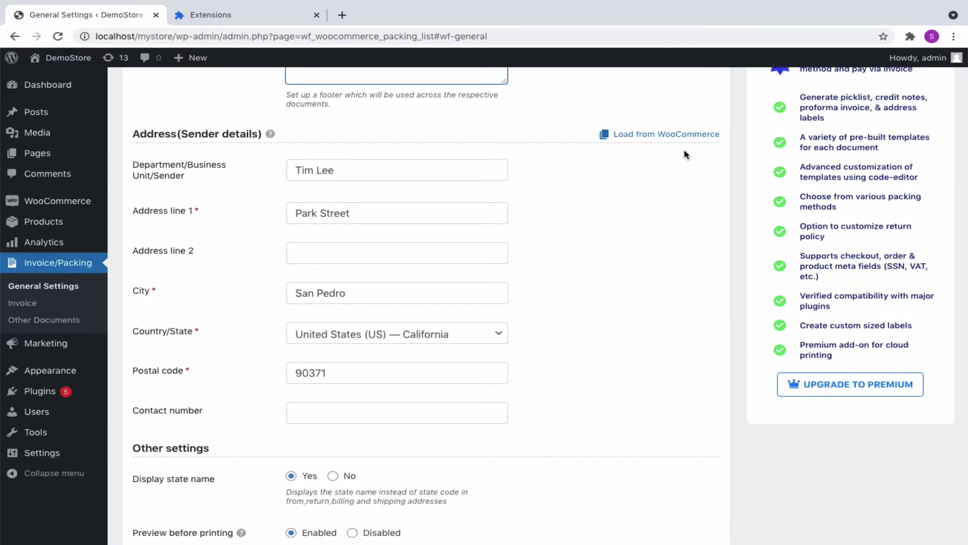
{"action": "scroll", "coordinate": [503, 425], "scroll_direction": "down", "scroll_amount": 3}
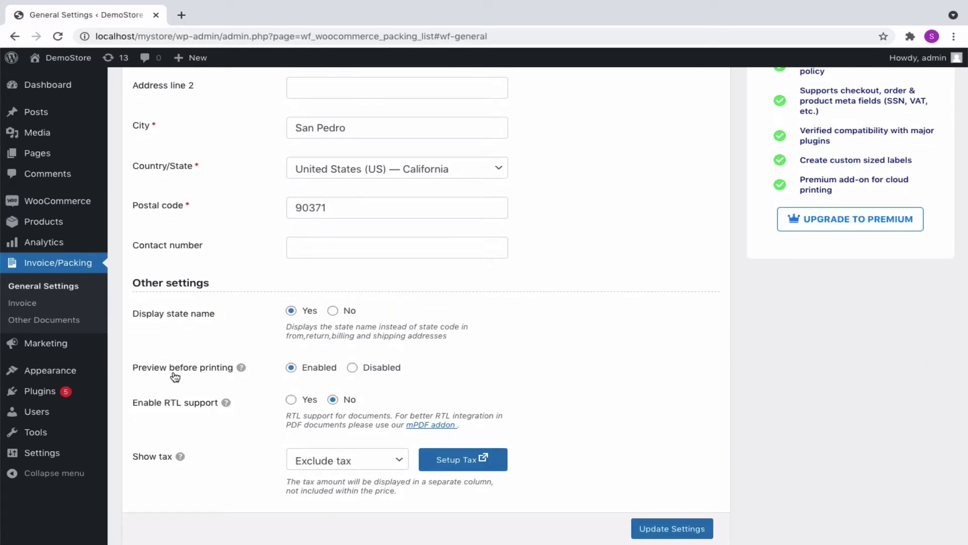
{"action": "left_click", "coordinate": [291, 400]}
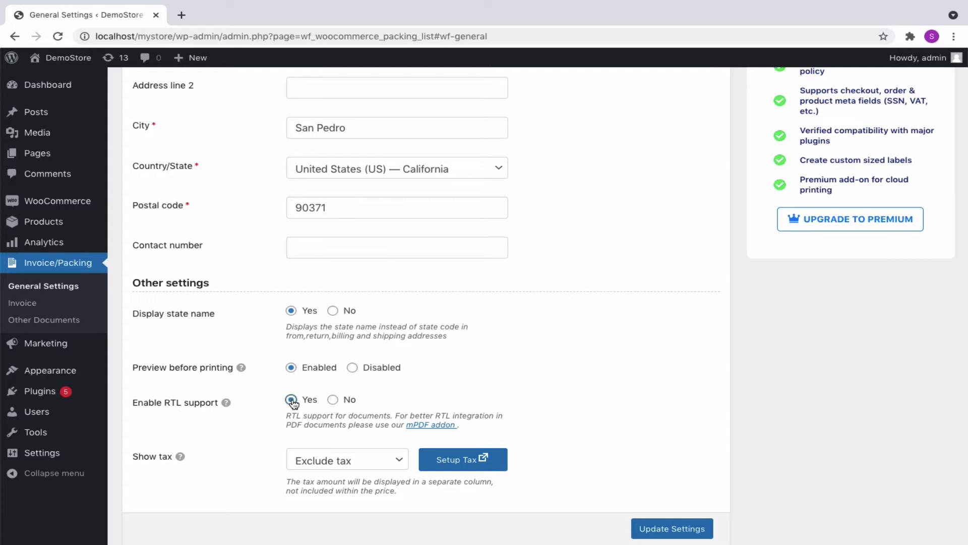
{"action": "left_click", "coordinate": [426, 427]}
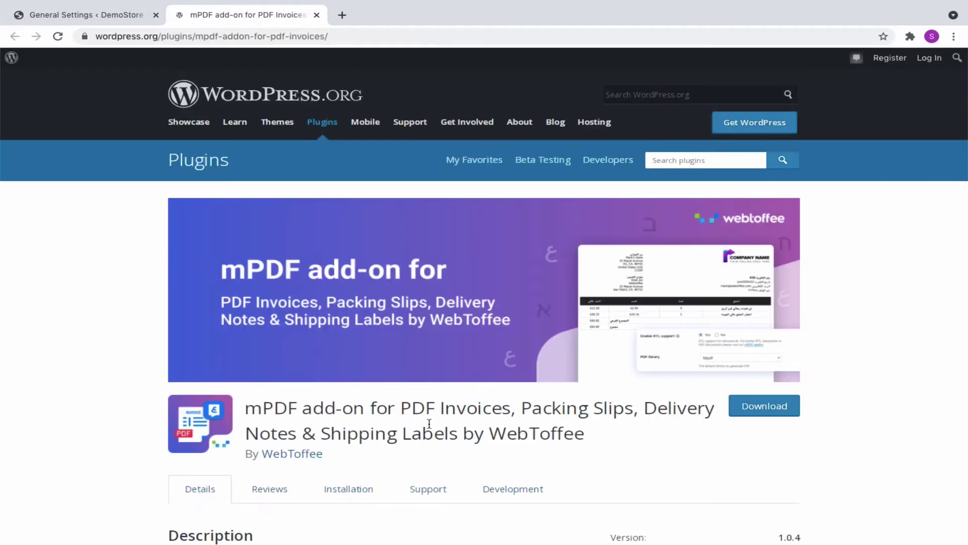
{"action": "scroll", "coordinate": [595, 375], "scroll_direction": "down", "scroll_amount": 8}
{"action": "scroll", "coordinate": [595, 376], "scroll_direction": "down", "scroll_amount": 16}
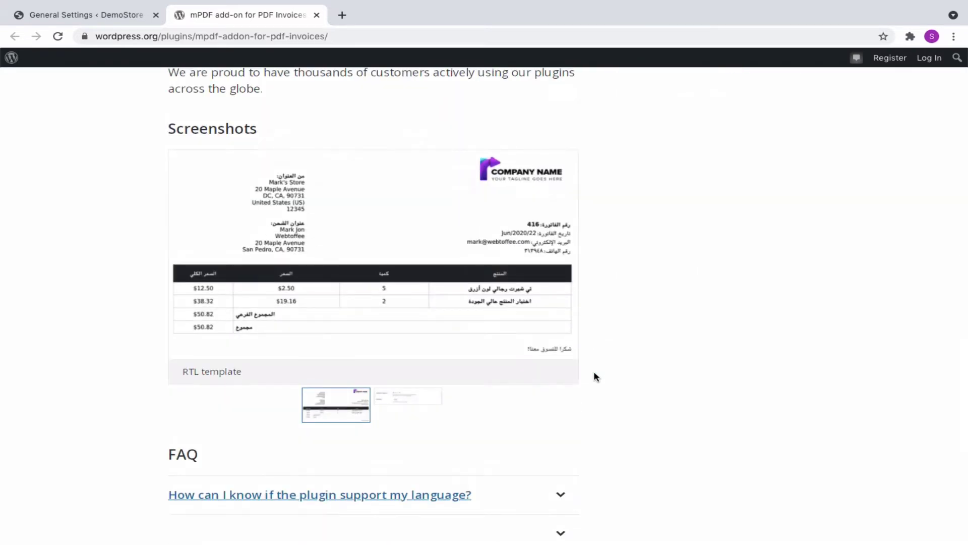
{"action": "key", "text": "ctrl+w"}
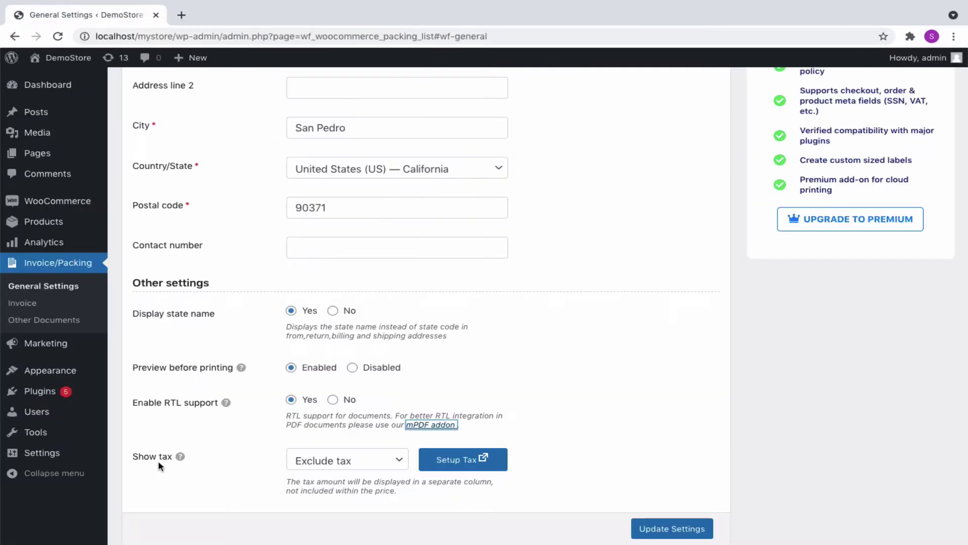
- Keep Show tax as Exclude tax and save the general settings
{"action": "left_click", "coordinate": [342, 461]}
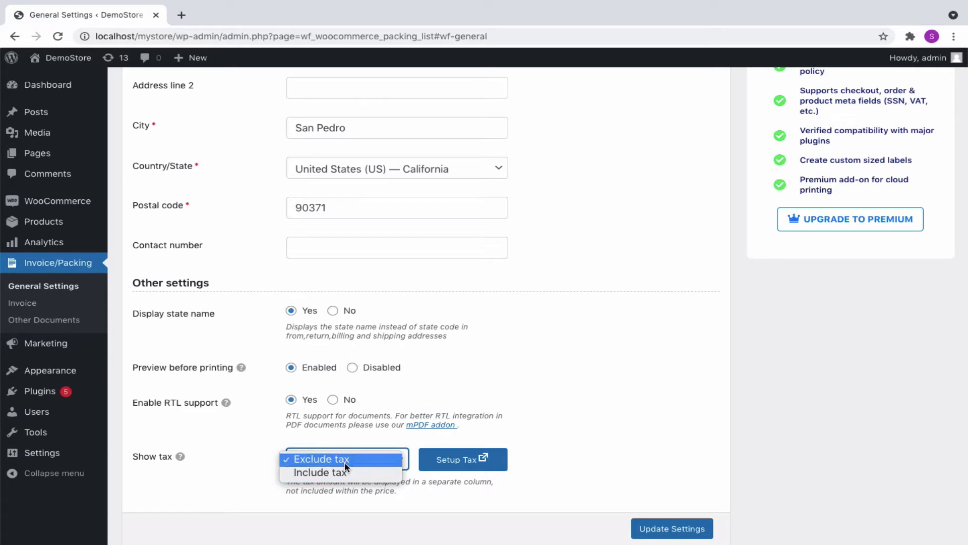
{"action": "left_click", "coordinate": [345, 464]}
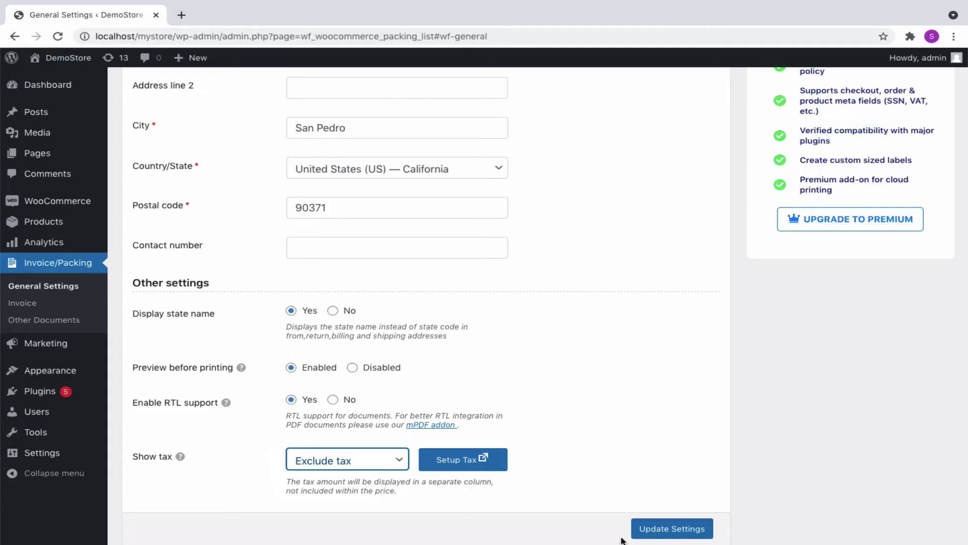
{"action": "left_click", "coordinate": [656, 530]}
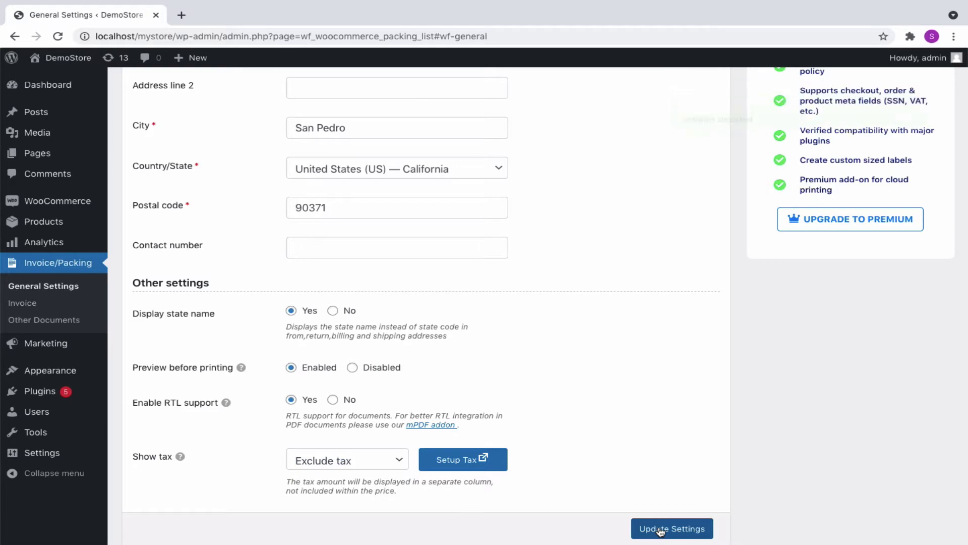
{"action": "scroll", "coordinate": [405, 402], "scroll_direction": "up", "scroll_amount": 10}
{"action": "scroll", "coordinate": [405, 403], "scroll_direction": "up", "scroll_amount": 1}
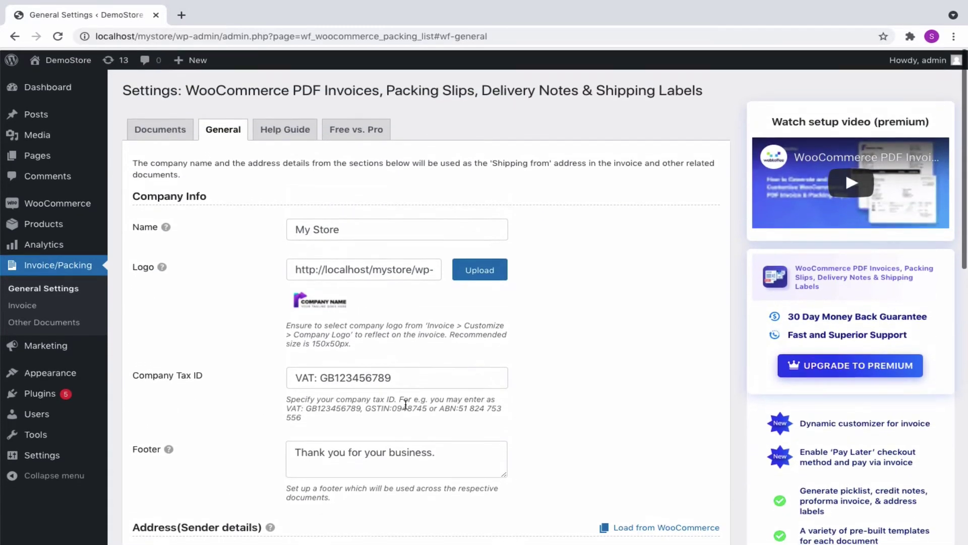
- Expand and select the wf_pklist_alter_order_date code sample, then view the Help Links
{"action": "left_click", "coordinate": [285, 127]}
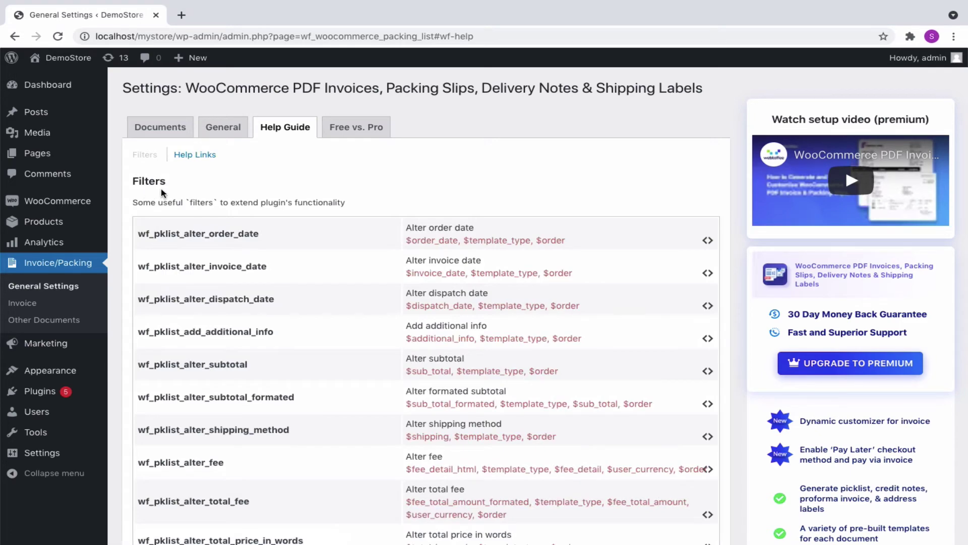
{"action": "scroll", "coordinate": [185, 279], "scroll_direction": "down", "scroll_amount": 1}
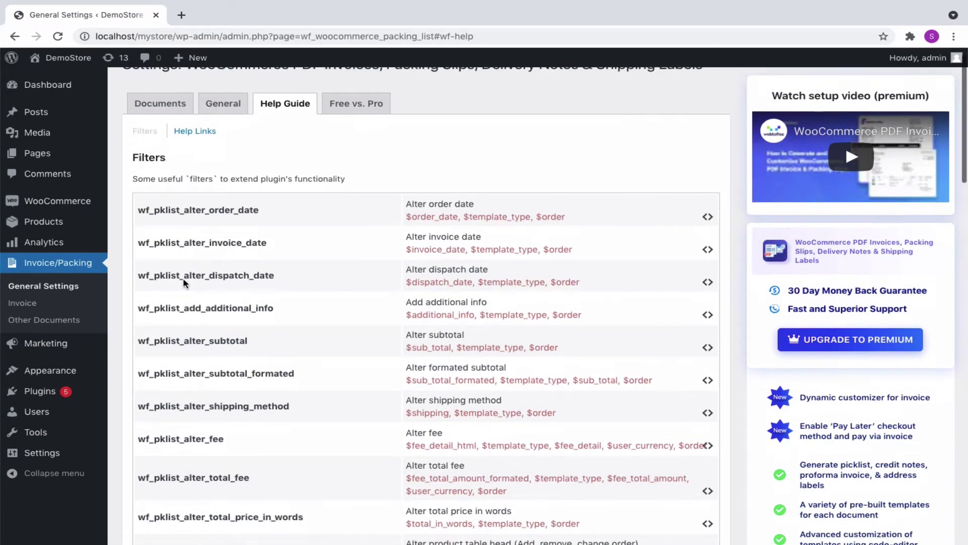
{"action": "scroll", "coordinate": [185, 283], "scroll_direction": "down", "scroll_amount": 2}
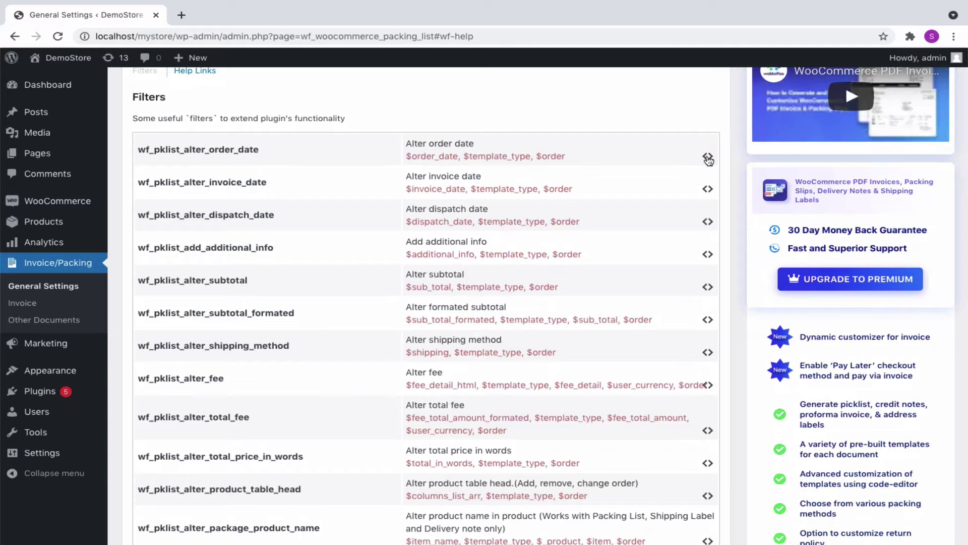
{"action": "left_click", "coordinate": [708, 157]}
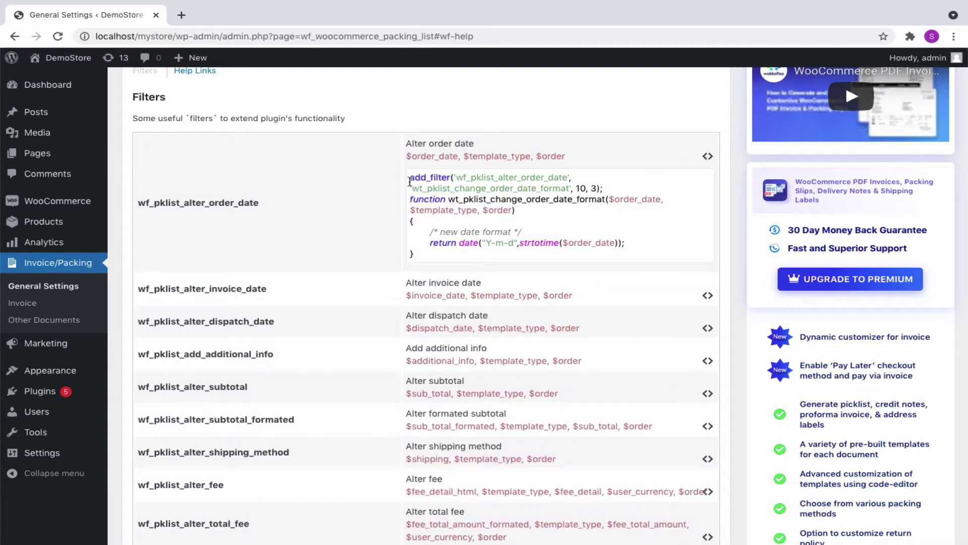
{"action": "left_click_drag", "start_coordinate": [409, 178], "coordinate": [437, 259]}
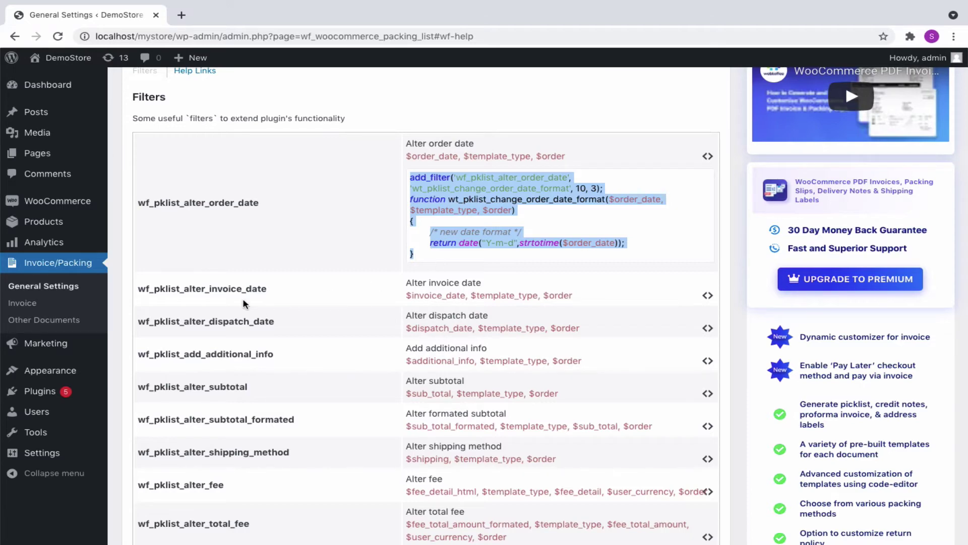
{"action": "scroll", "coordinate": [244, 302], "scroll_direction": "down", "scroll_amount": 3}
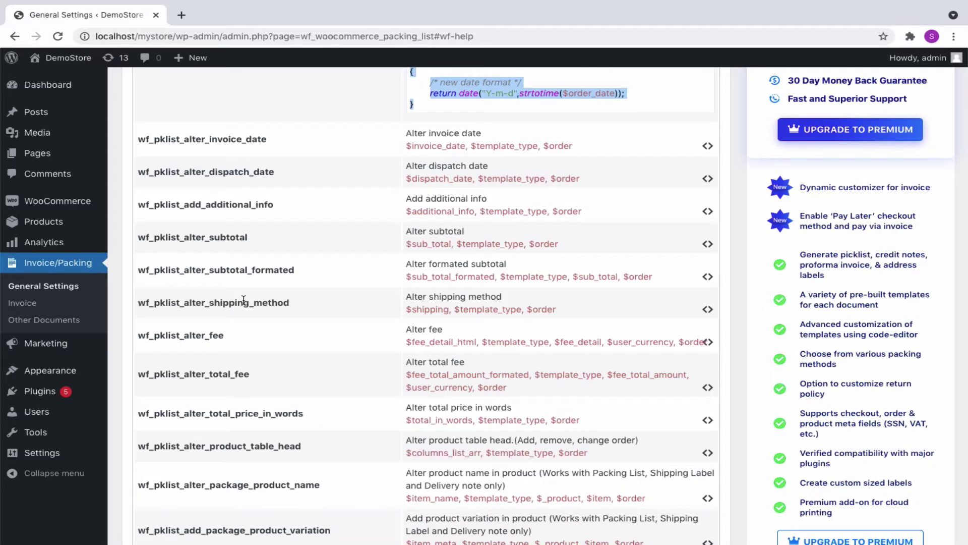
{"action": "scroll", "coordinate": [243, 299], "scroll_direction": "up", "scroll_amount": 4}
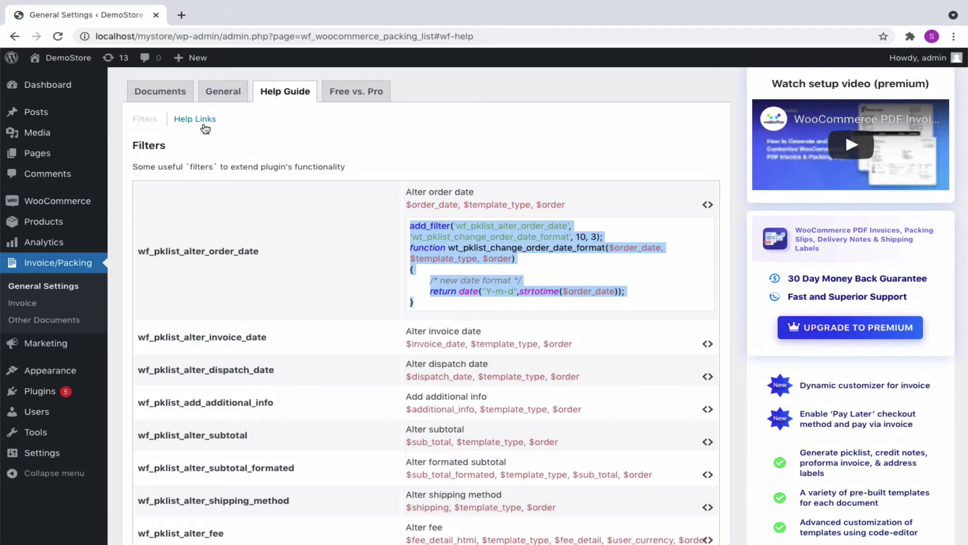
{"action": "left_click", "coordinate": [204, 124]}
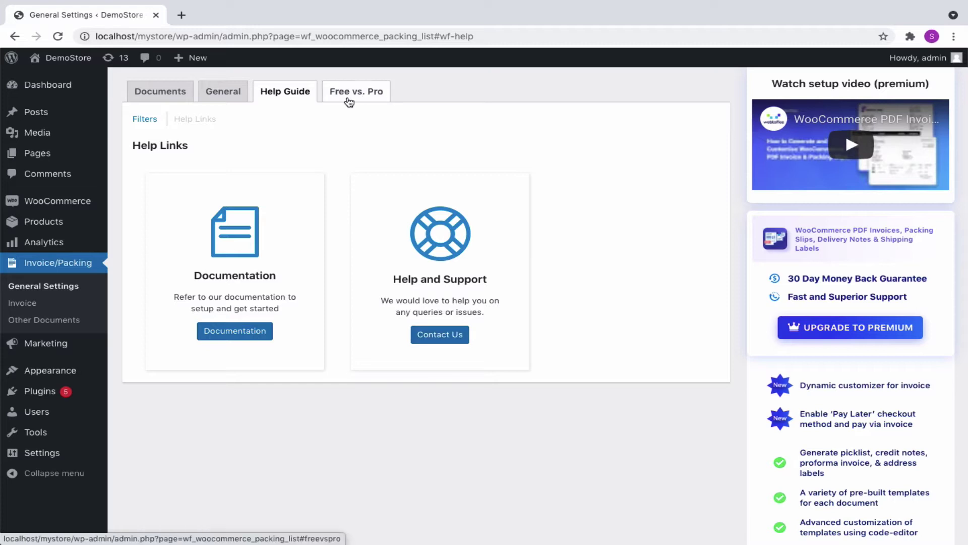
- Scroll through the Free vs. Pro comparison of supported documents and customizer features
{"action": "left_click", "coordinate": [366, 97]}
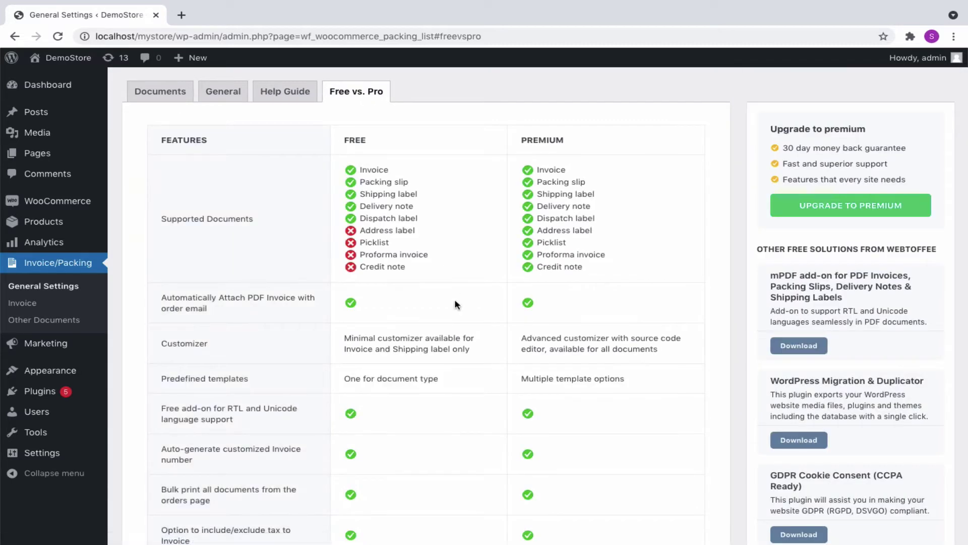
{"action": "scroll", "coordinate": [455, 304], "scroll_direction": "down", "scroll_amount": 2}
{"action": "scroll", "coordinate": [455, 304], "scroll_direction": "down", "scroll_amount": 3}
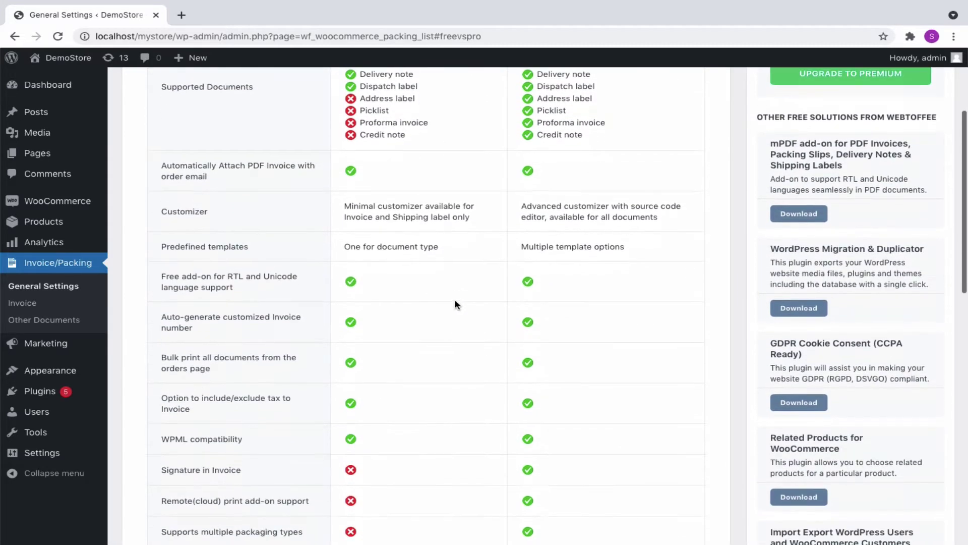
{"action": "scroll", "coordinate": [455, 304], "scroll_direction": "up", "scroll_amount": 5}
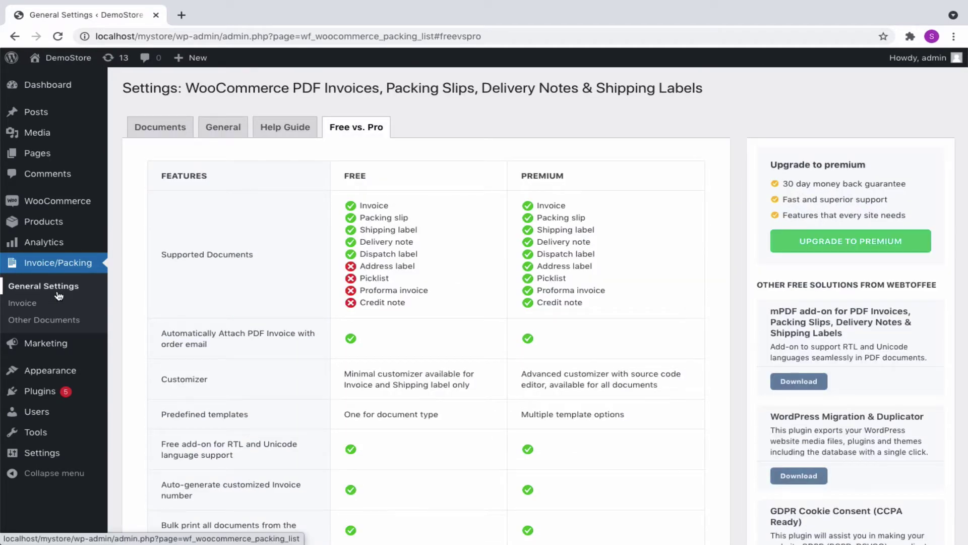
- Set Use order date as invoice date to No and enable customer invoice printing for Pending payment, Processing, Completed
{"action": "left_click", "coordinate": [23, 303]}
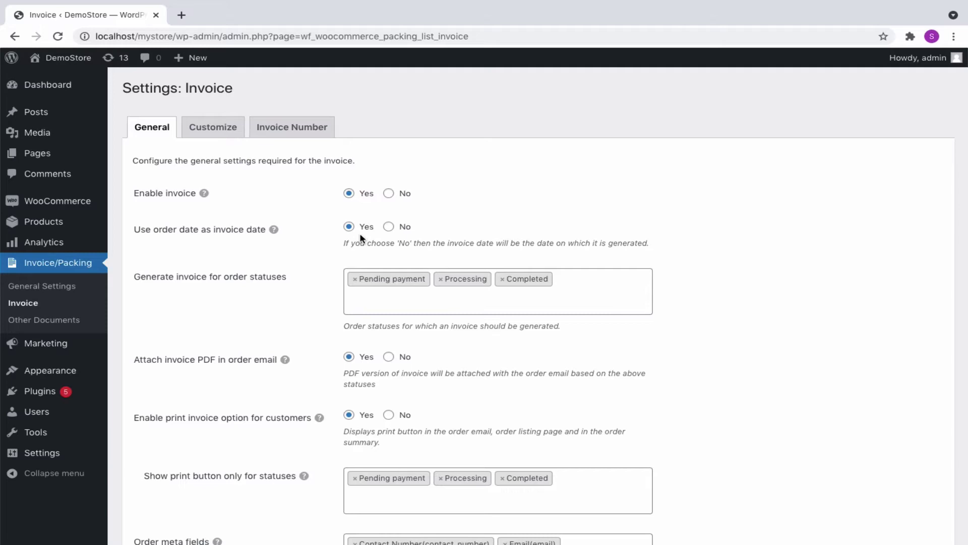
{"action": "left_click", "coordinate": [389, 226]}
{"action": "left_click", "coordinate": [411, 302]}
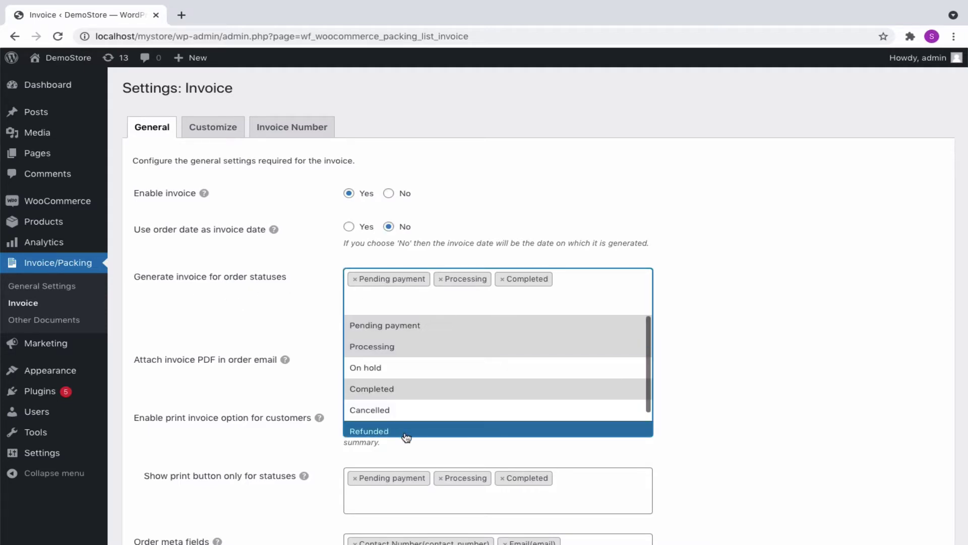
{"action": "left_click", "coordinate": [421, 304]}
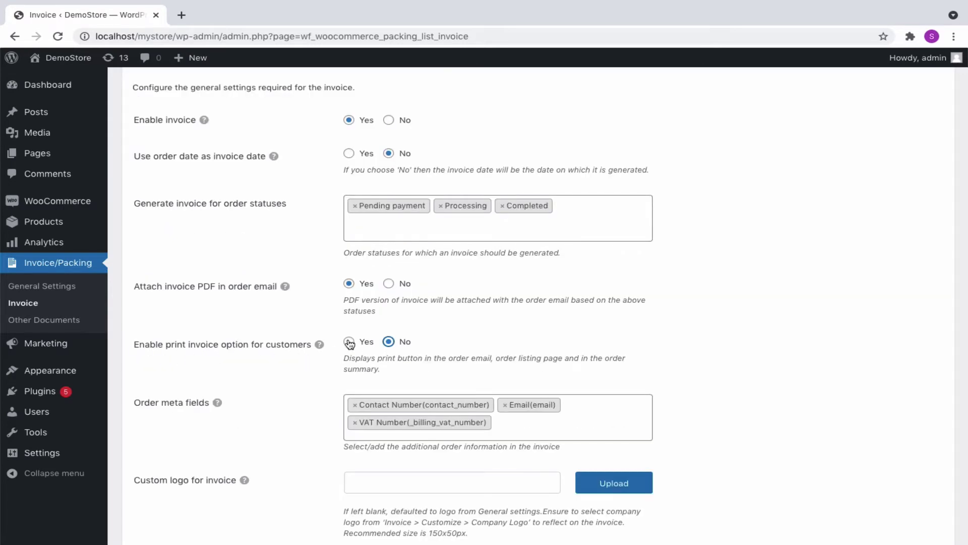
{"action": "left_click", "coordinate": [349, 342]}
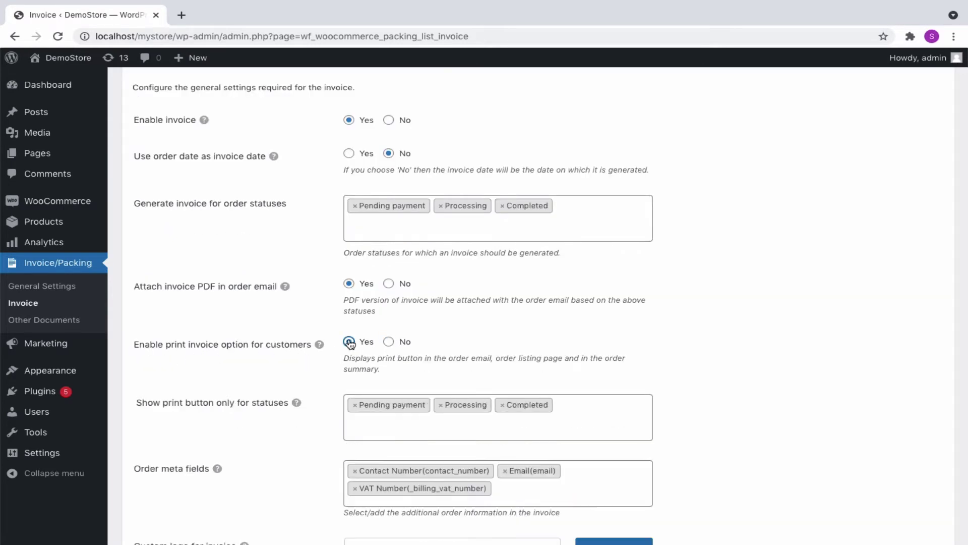
{"action": "left_click", "coordinate": [397, 424]}
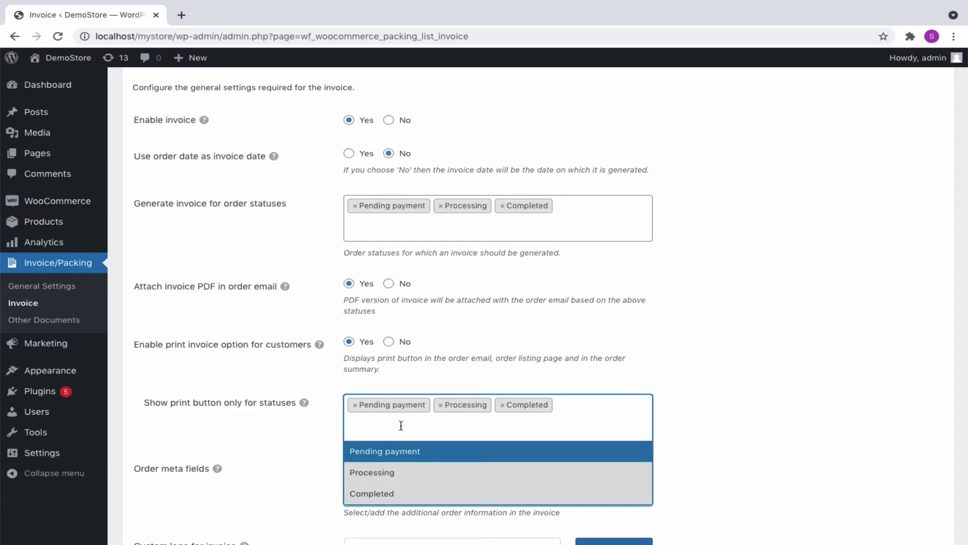
{"action": "left_click", "coordinate": [401, 425]}
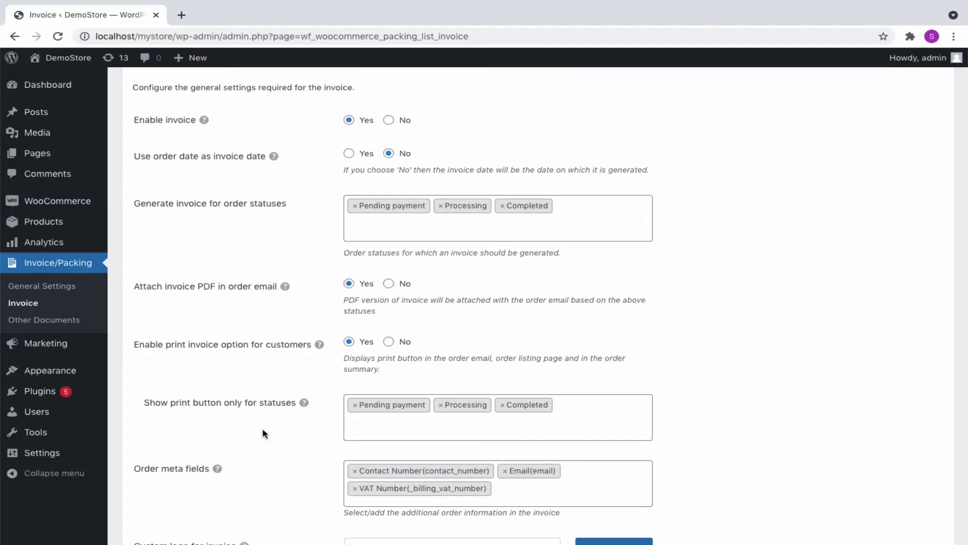
- Add Customer Note to the invoice meta fields alongside Contact Number, Email and VAT Number
{"action": "scroll", "coordinate": [263, 432], "scroll_direction": "down", "scroll_amount": 3}
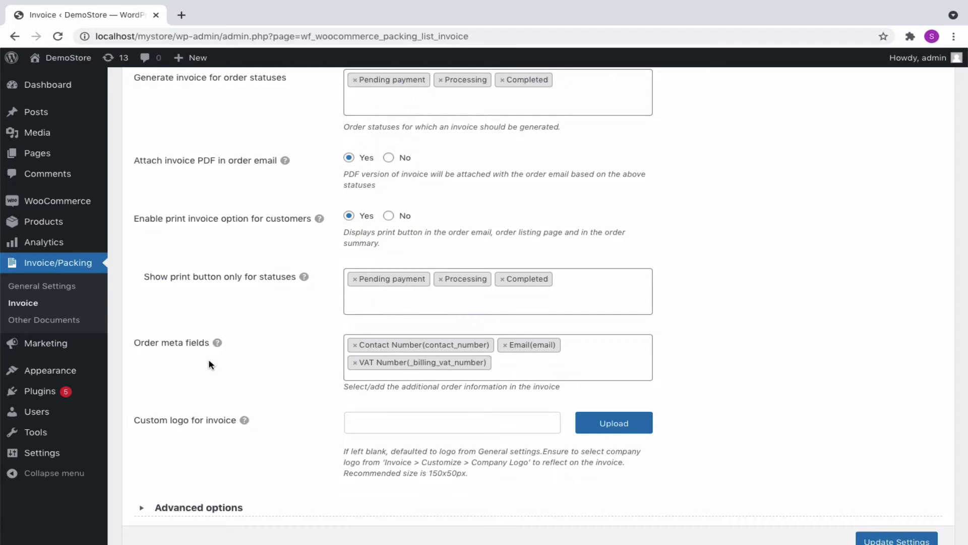
{"action": "left_click", "coordinate": [528, 372]}
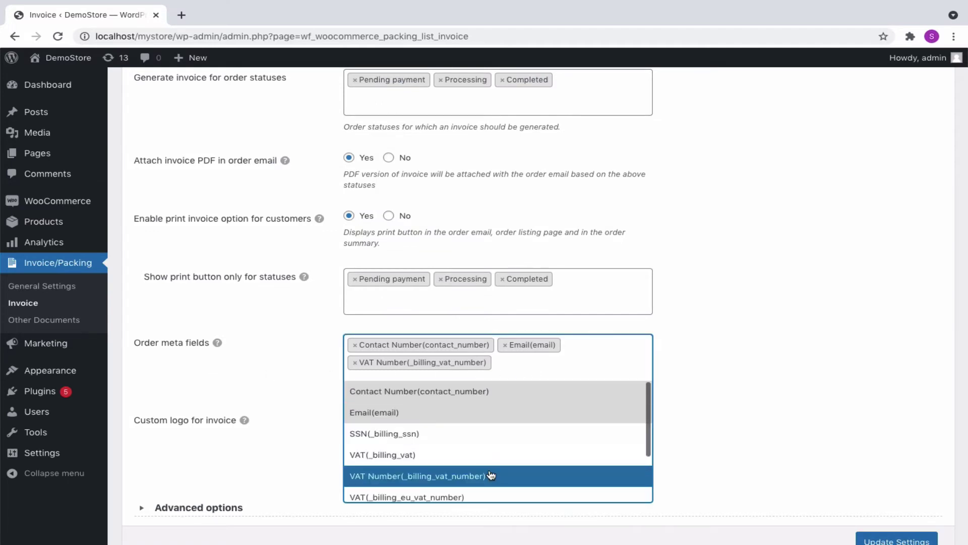
{"action": "scroll", "coordinate": [491, 475], "scroll_direction": "down", "scroll_amount": 2}
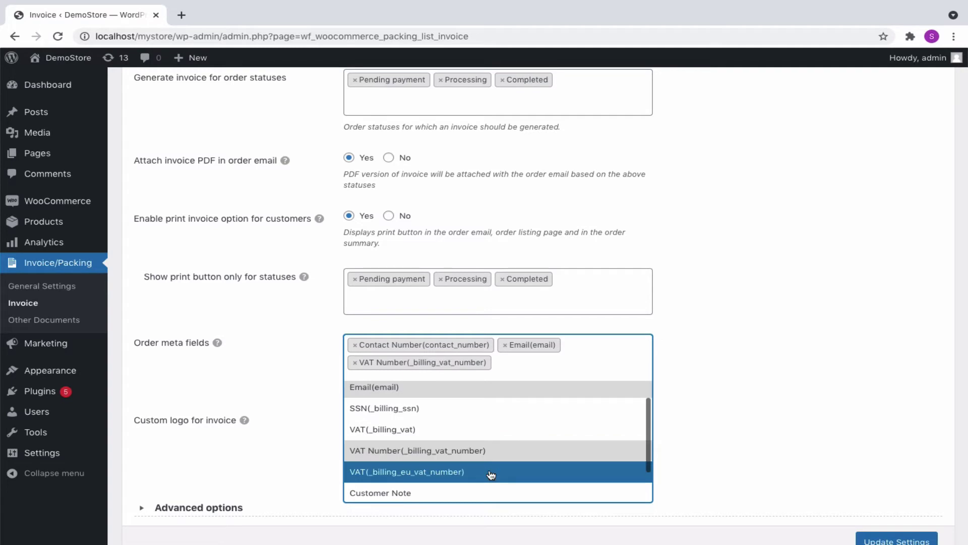
{"action": "left_click", "coordinate": [487, 492]}
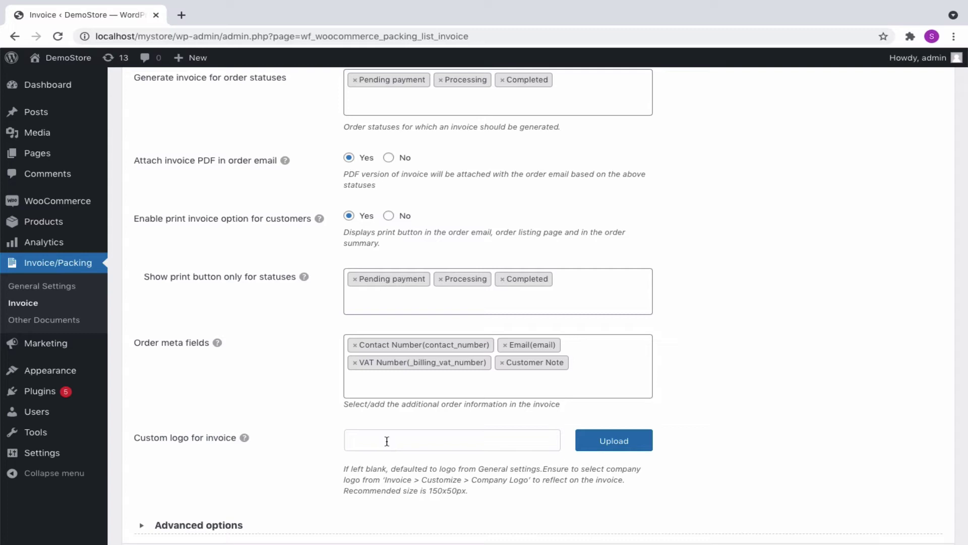
{"action": "scroll", "coordinate": [290, 499], "scroll_direction": "down", "scroll_amount": 2}
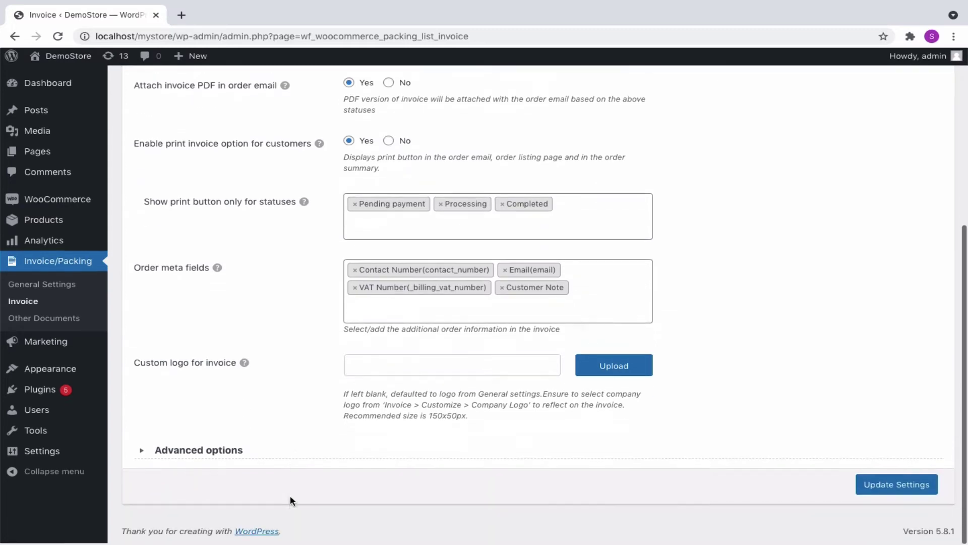
- Keep PDF name format [prefix][order_no] with prefix Invoice_ under Advanced options and save
{"action": "left_click", "coordinate": [204, 452]}
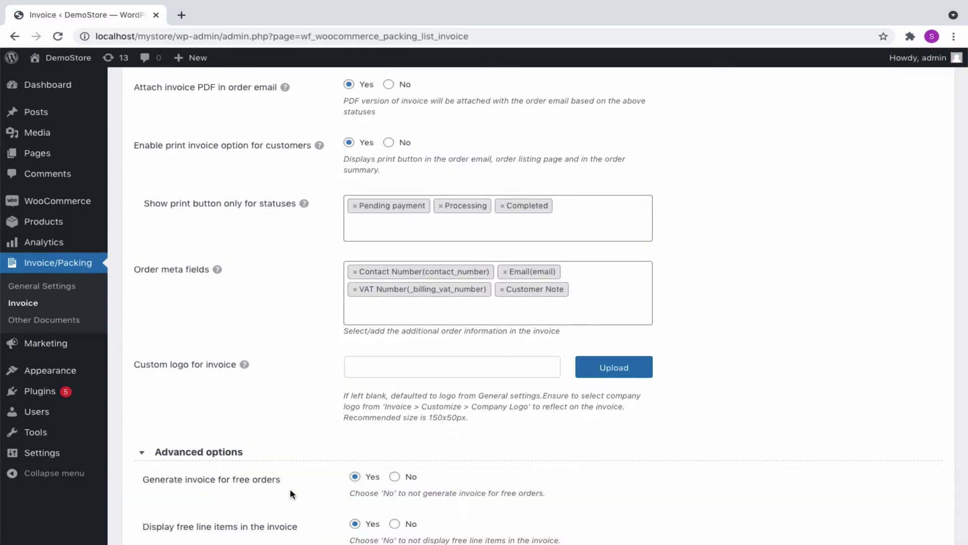
{"action": "scroll", "coordinate": [289, 489], "scroll_direction": "down", "scroll_amount": 4}
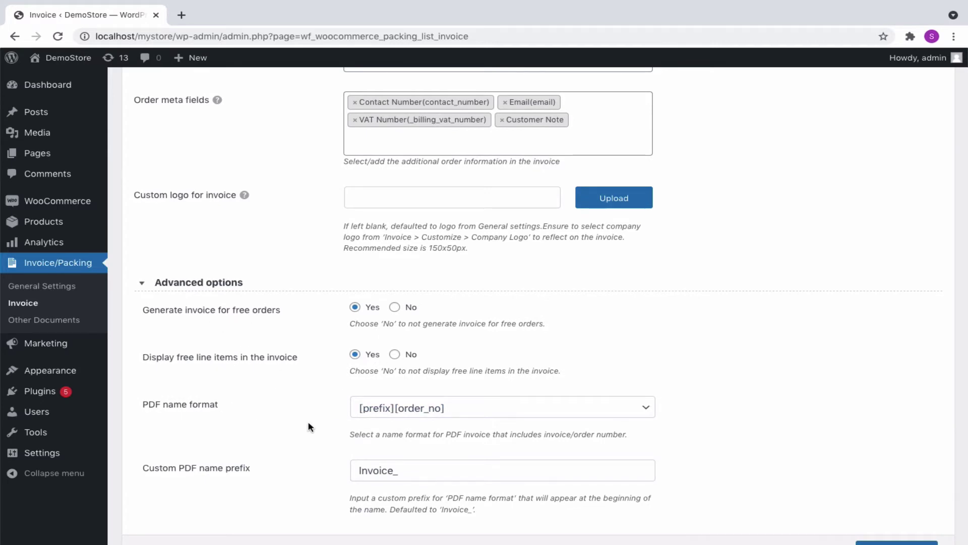
{"action": "left_click", "coordinate": [501, 416]}
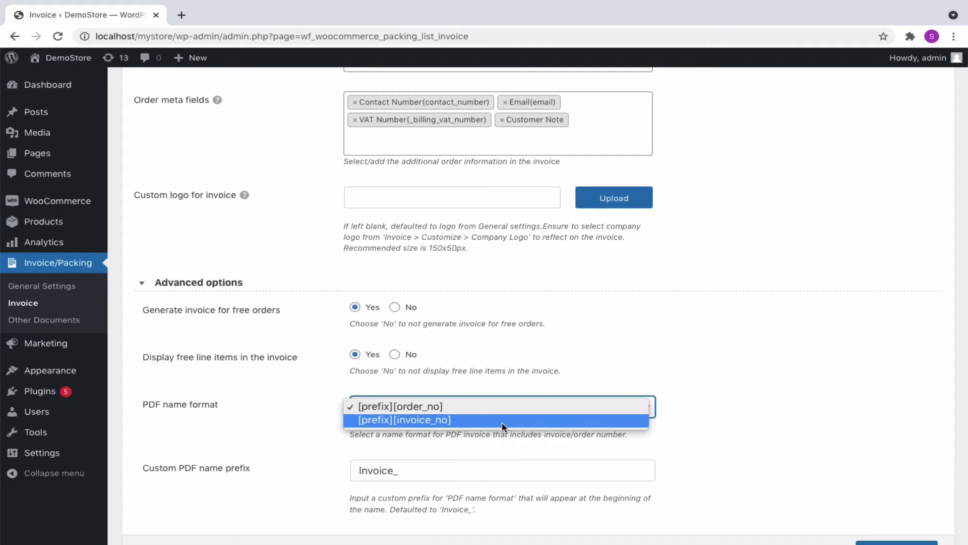
{"action": "left_click", "coordinate": [503, 406]}
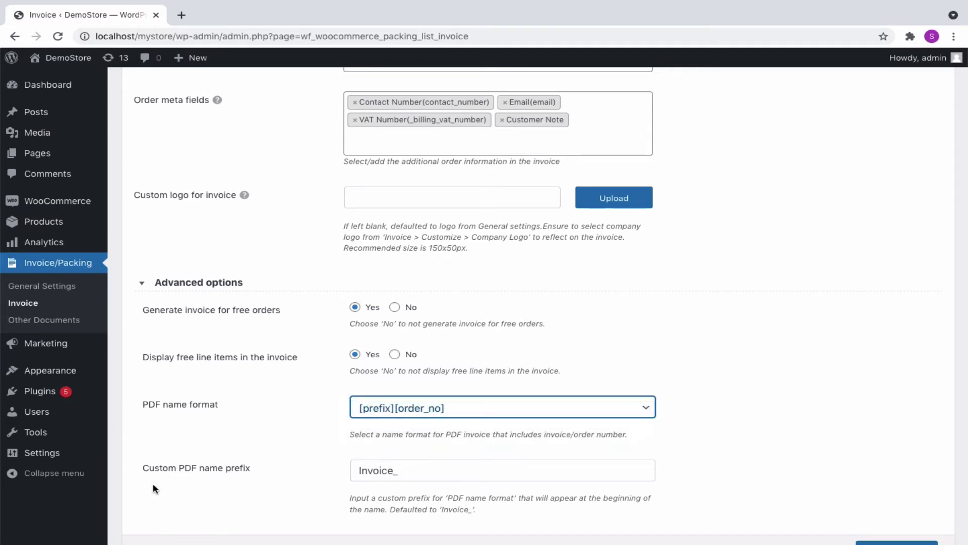
{"action": "left_click", "coordinate": [424, 468]}
{"action": "scroll", "coordinate": [425, 470], "scroll_direction": "down", "scroll_amount": 1}
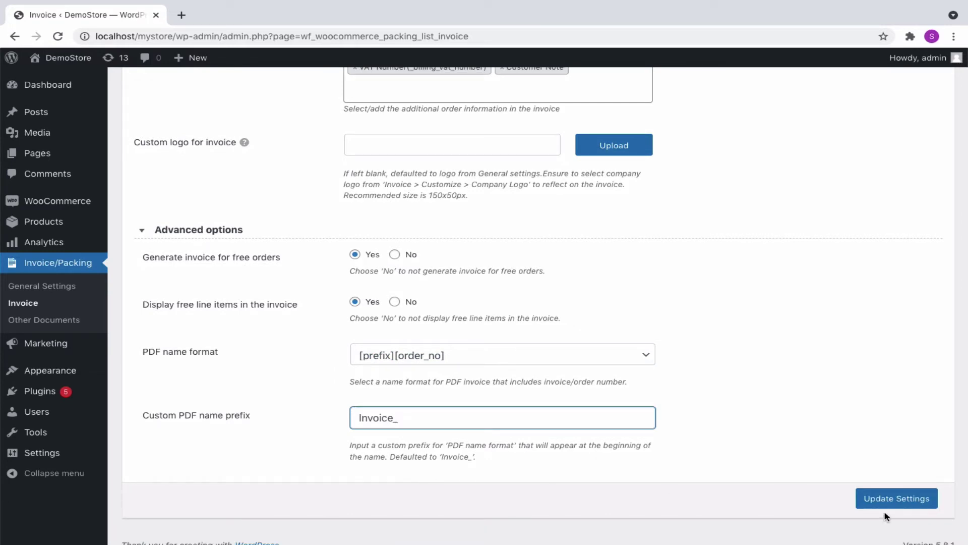
{"action": "left_click", "coordinate": [895, 502]}
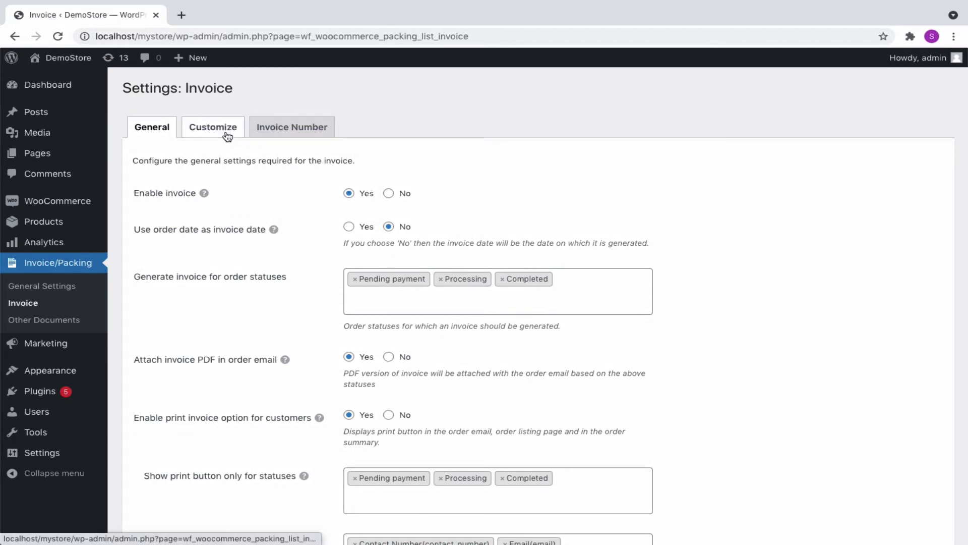
- Switch the invoice template to the predefined Standard layout
{"action": "left_click", "coordinate": [218, 134]}
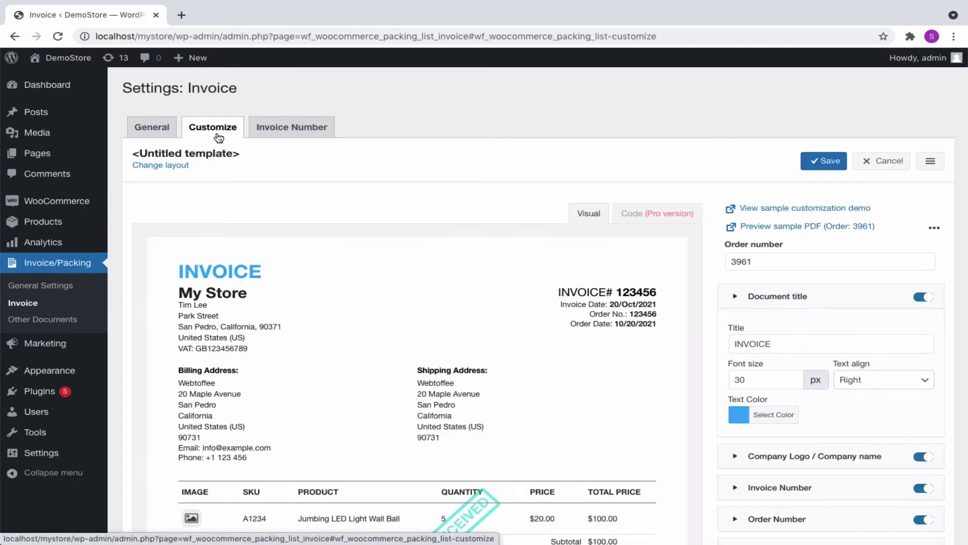
{"action": "left_click", "coordinate": [164, 167]}
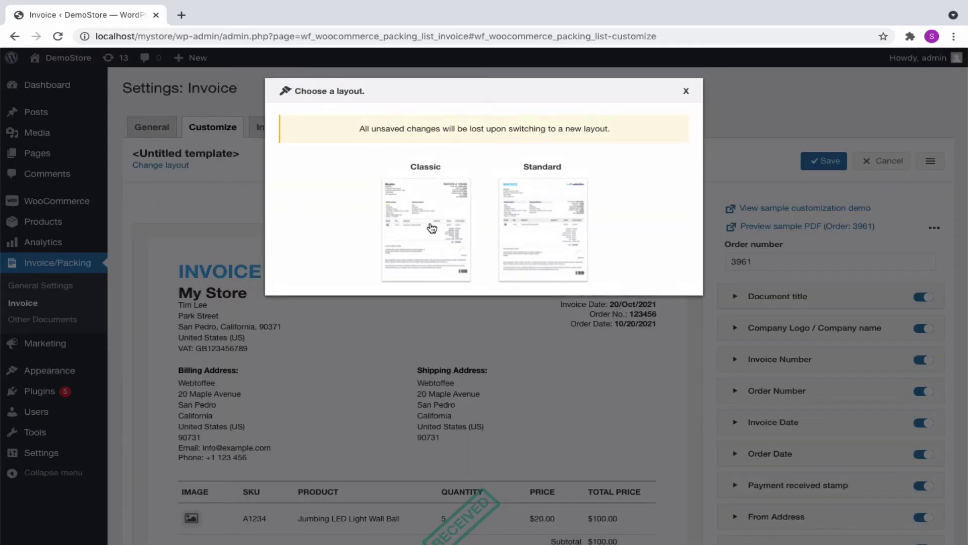
{"action": "left_click", "coordinate": [523, 232]}
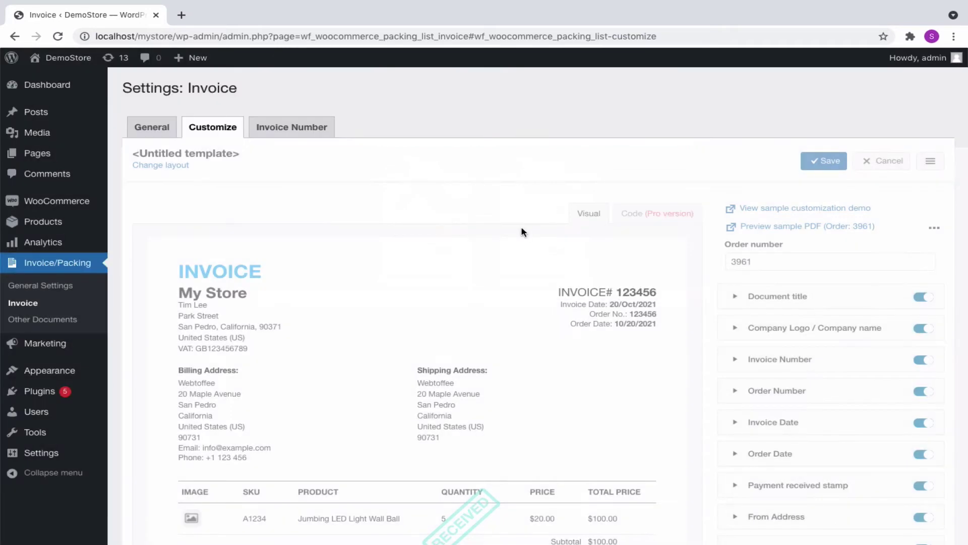
{"action": "scroll", "coordinate": [490, 376], "scroll_direction": "down", "scroll_amount": 2}
{"action": "scroll", "coordinate": [490, 384], "scroll_direction": "down", "scroll_amount": 2}
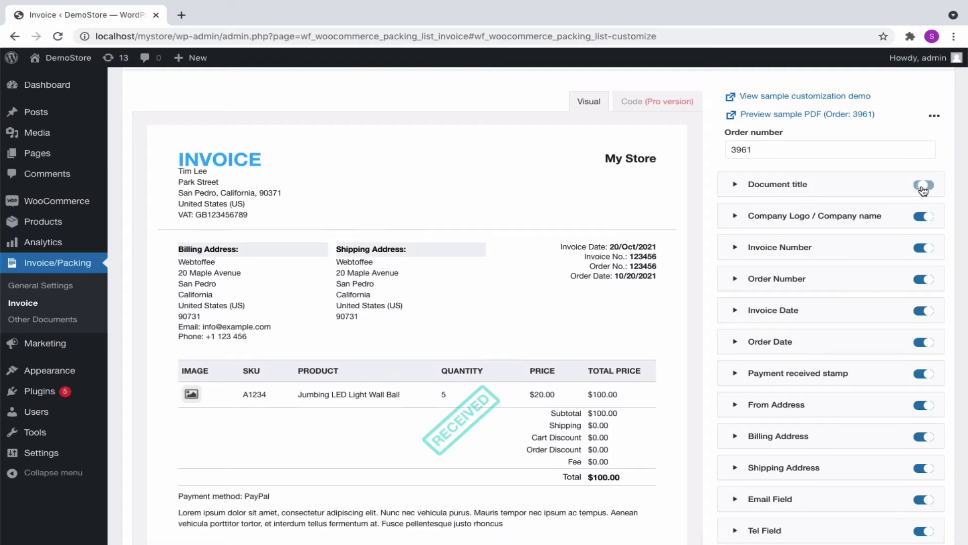
- Set the invoice header's Company Logo / Company name display to Company Logo
{"action": "left_click", "coordinate": [925, 216]}
{"action": "left_click", "coordinate": [926, 216]}
{"action": "left_click", "coordinate": [735, 185]}
{"action": "left_click", "coordinate": [787, 184]}
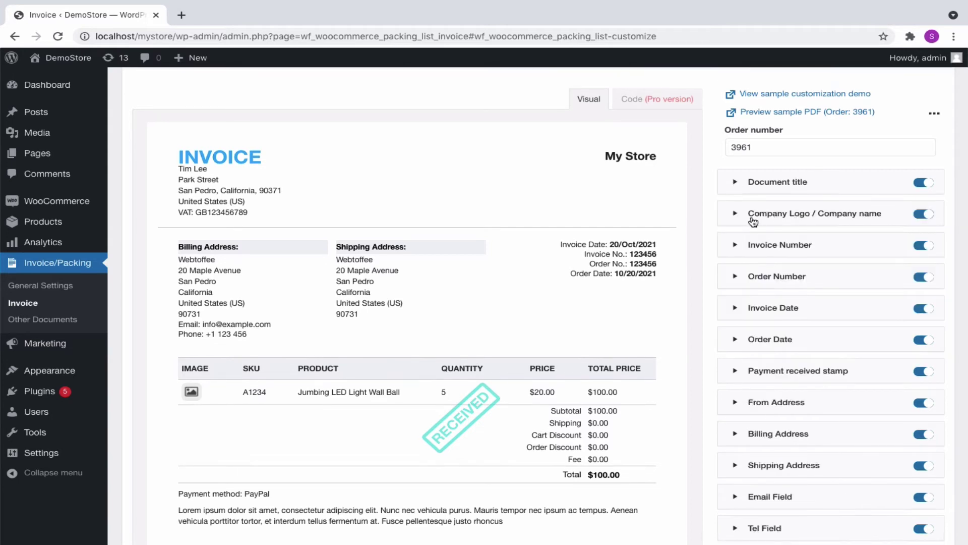
{"action": "left_click", "coordinate": [736, 215]}
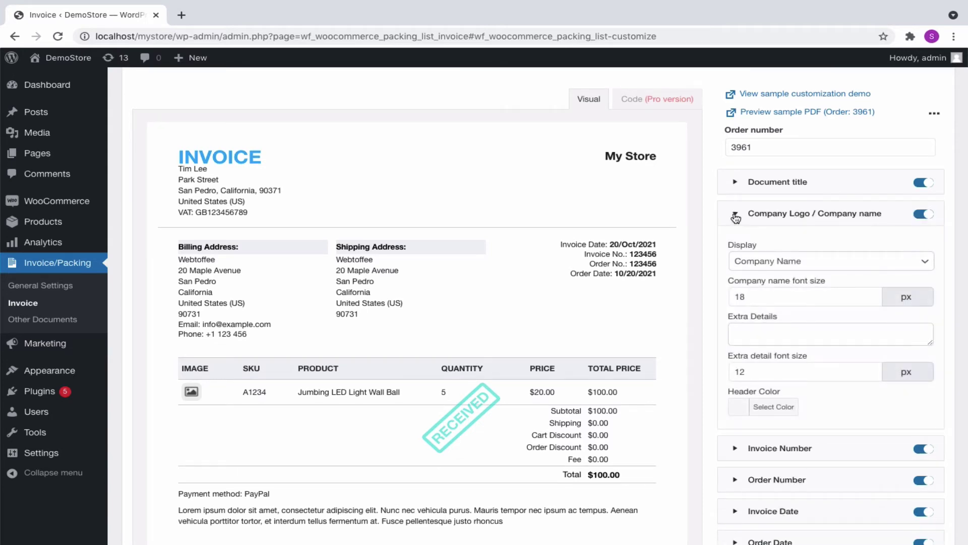
{"action": "left_click", "coordinate": [798, 262]}
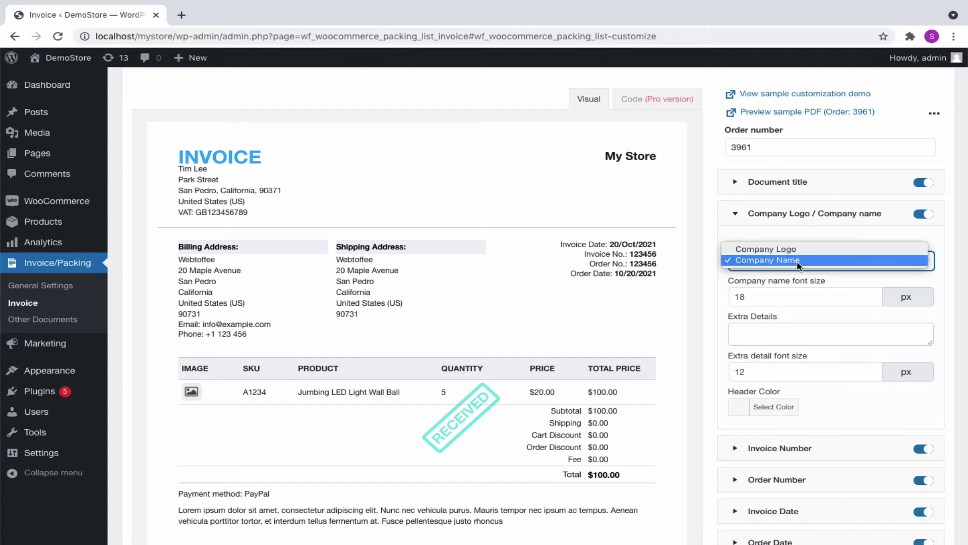
{"action": "left_click", "coordinate": [797, 249]}
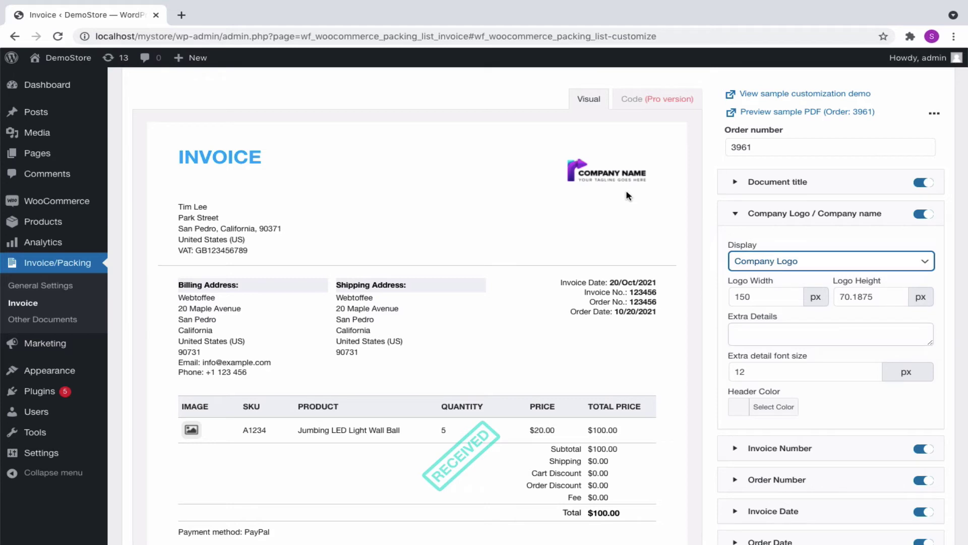
{"action": "scroll", "coordinate": [603, 223], "scroll_direction": "up", "scroll_amount": 3}
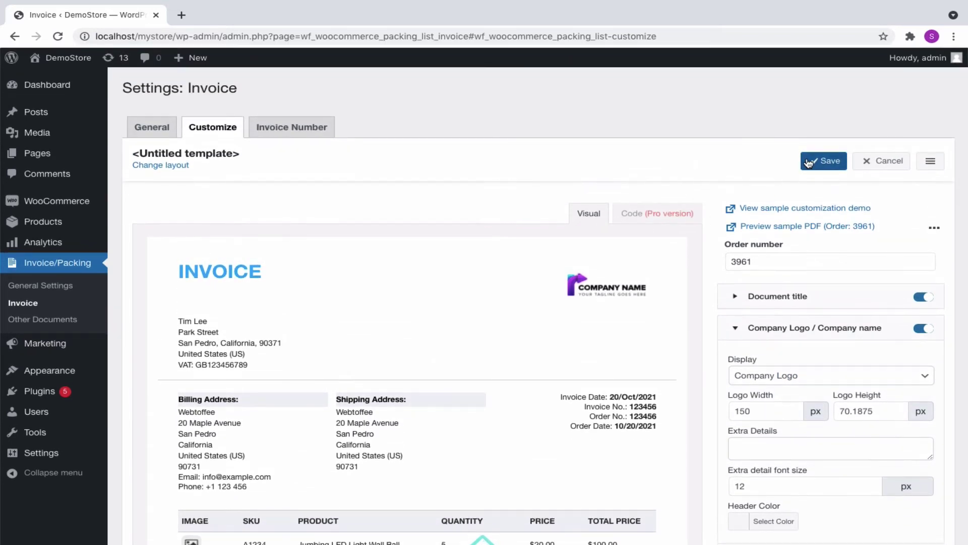
- Save the customised layout as a template named 'Invoice template 2'
{"action": "left_click", "coordinate": [809, 162]}
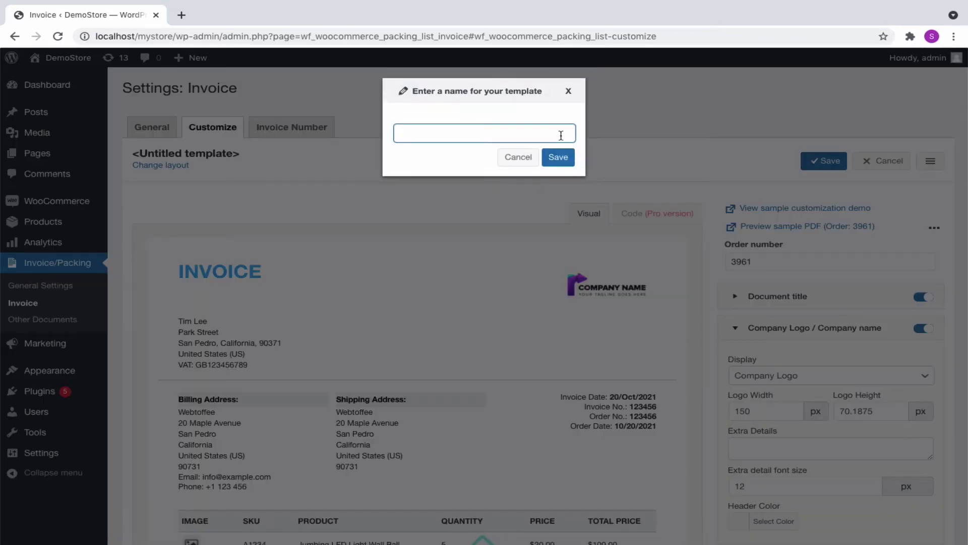
{"action": "type", "text": "Invoice template 2"}
{"action": "left_click", "coordinate": [558, 157]}
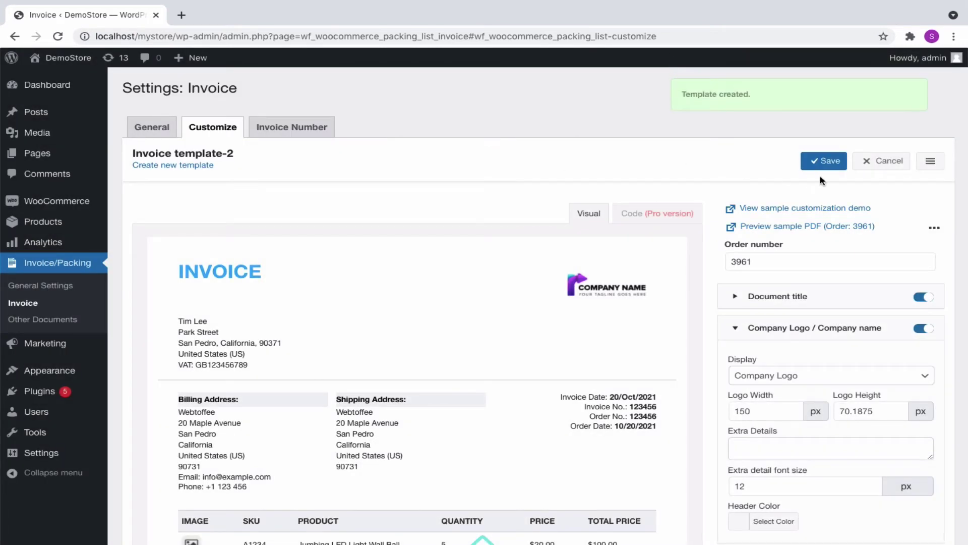
- Activate Invoice template-2 and show the list of saved templates
{"action": "left_click", "coordinate": [930, 160]}
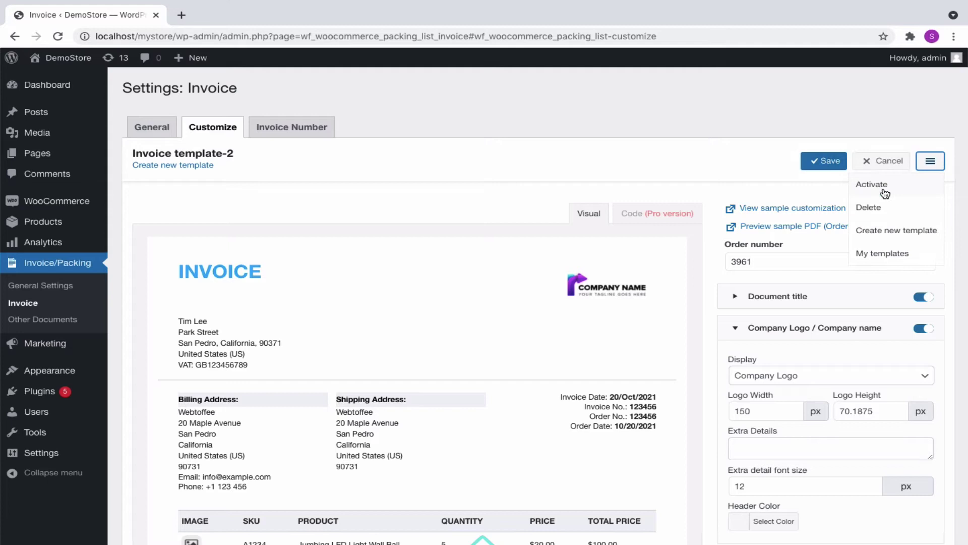
{"action": "left_click", "coordinate": [875, 191]}
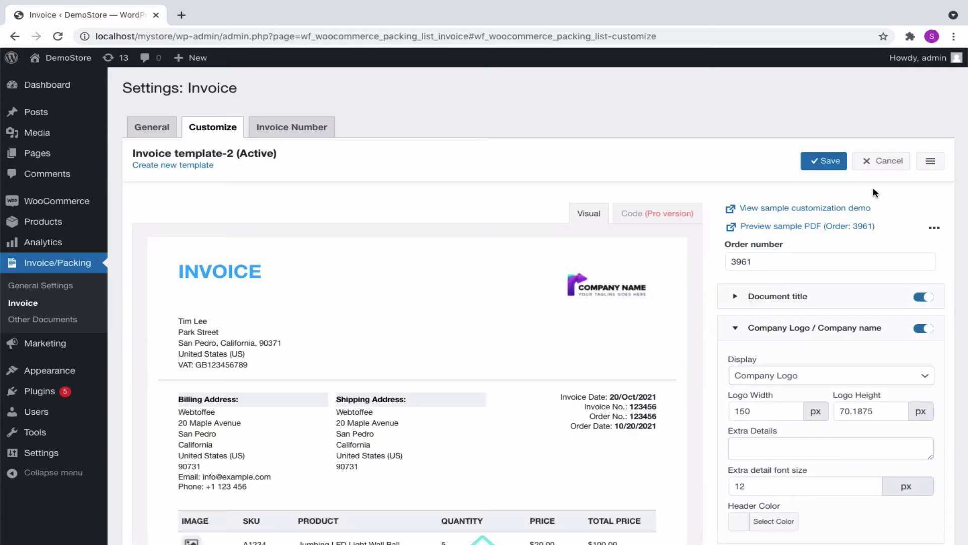
{"action": "left_click", "coordinate": [932, 165]}
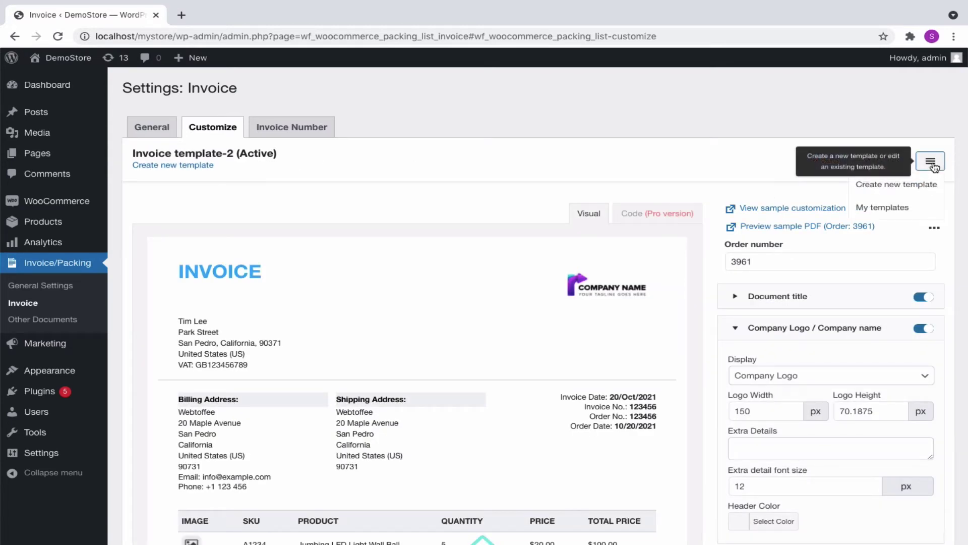
{"action": "left_click", "coordinate": [889, 207]}
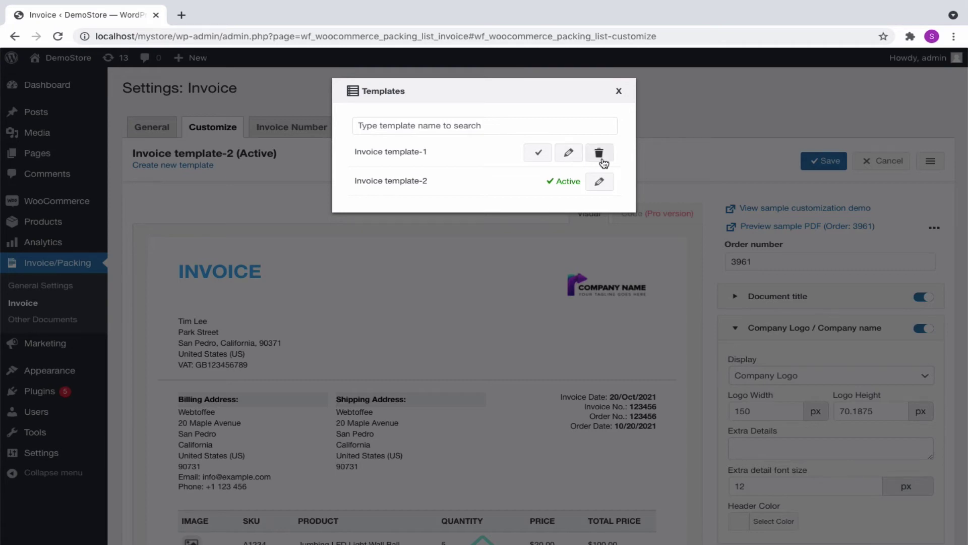
- View the user guide's 'Change document title' demo, then return to the invoice settings
{"action": "left_click", "coordinate": [620, 91]}
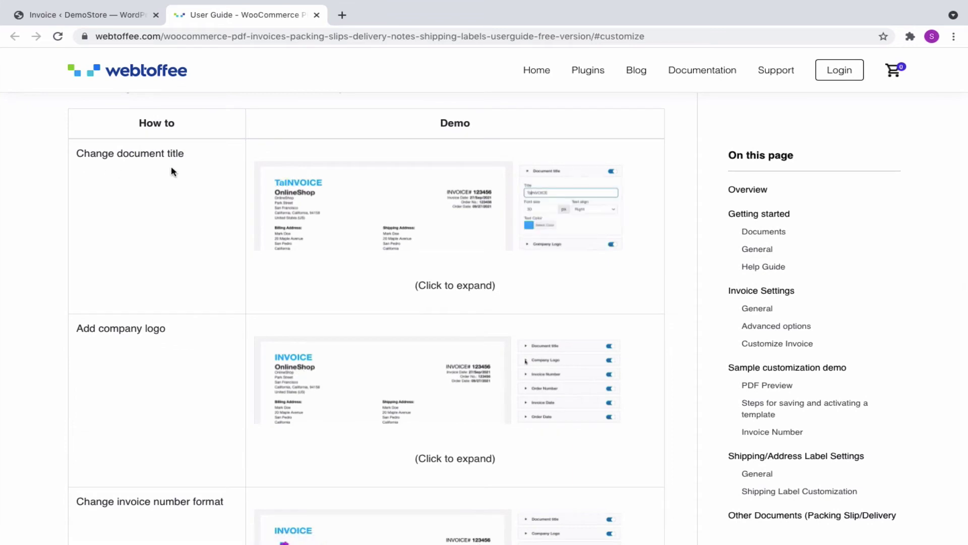
{"action": "left_click", "coordinate": [388, 214]}
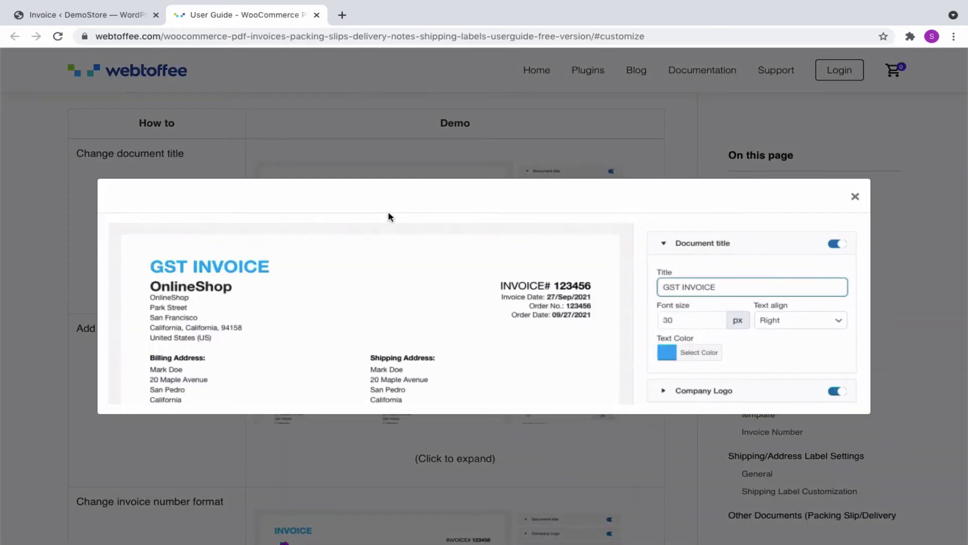
{"action": "left_click", "coordinate": [853, 199]}
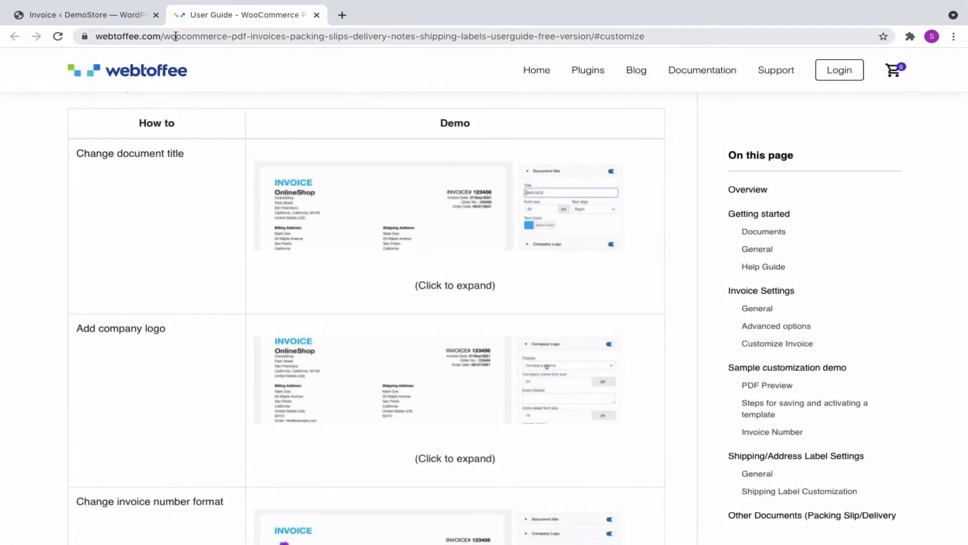
{"action": "left_click", "coordinate": [124, 15]}
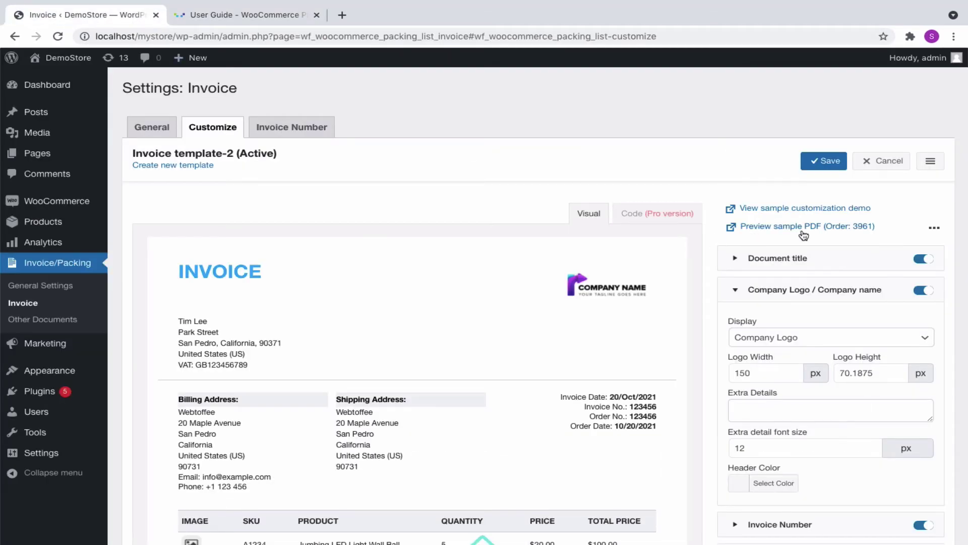
- Preview the sample invoice PDF for order 3961 and look it over
{"action": "left_click", "coordinate": [795, 230]}
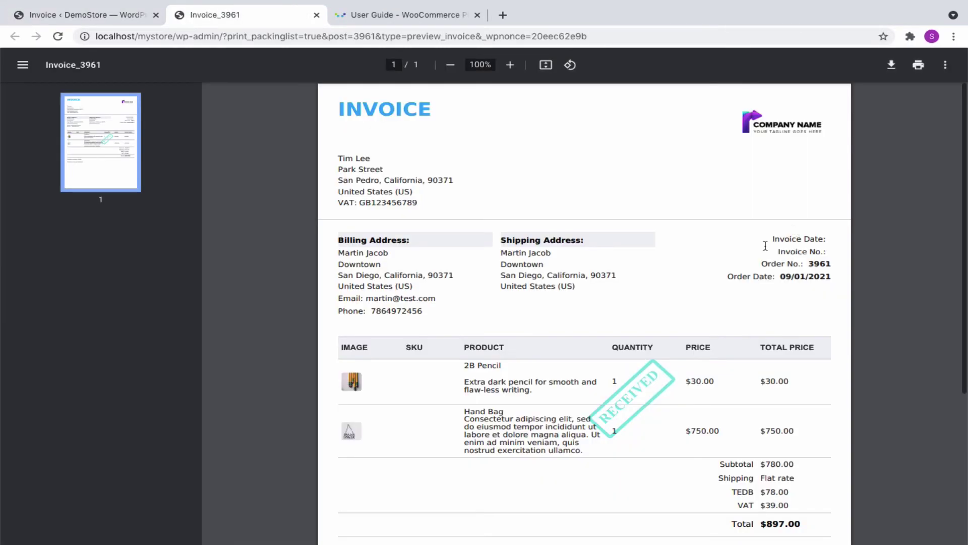
{"action": "scroll", "coordinate": [691, 341], "scroll_direction": "down", "scroll_amount": 2}
{"action": "scroll", "coordinate": [692, 341], "scroll_direction": "up", "scroll_amount": 2}
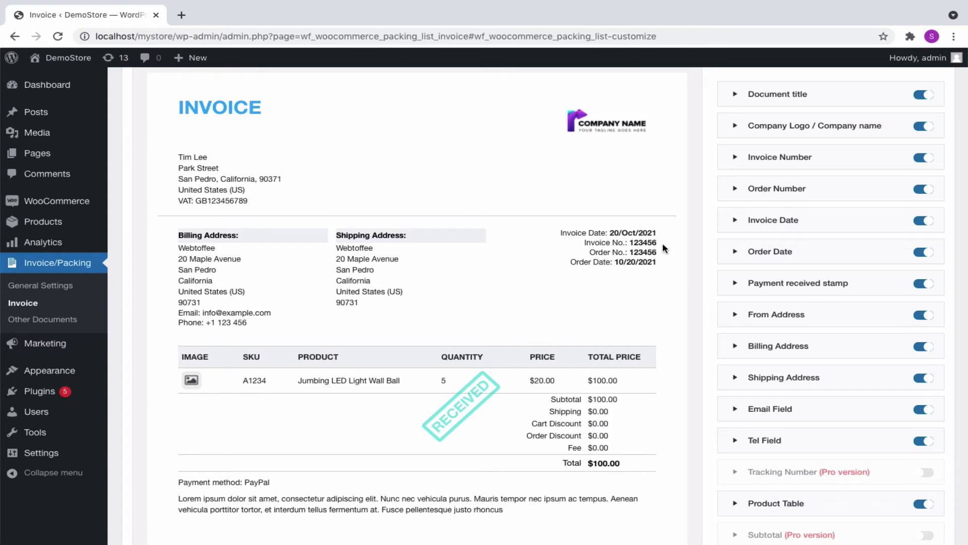
{"action": "scroll", "coordinate": [663, 247], "scroll_direction": "up", "scroll_amount": 3}
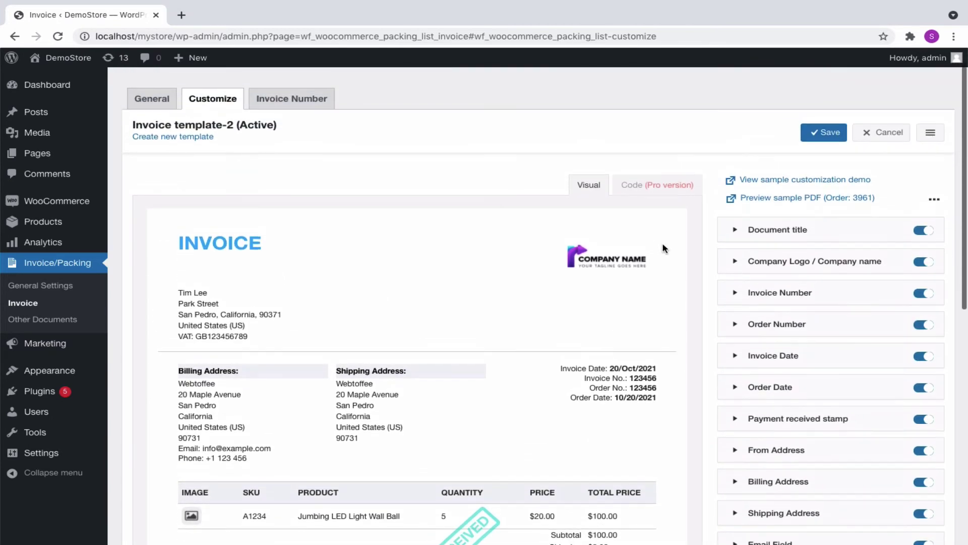
- Stop using order numbers, start invoice numbers at 1001, and use [prefix][number][suffix] format
{"action": "left_click", "coordinate": [297, 109]}
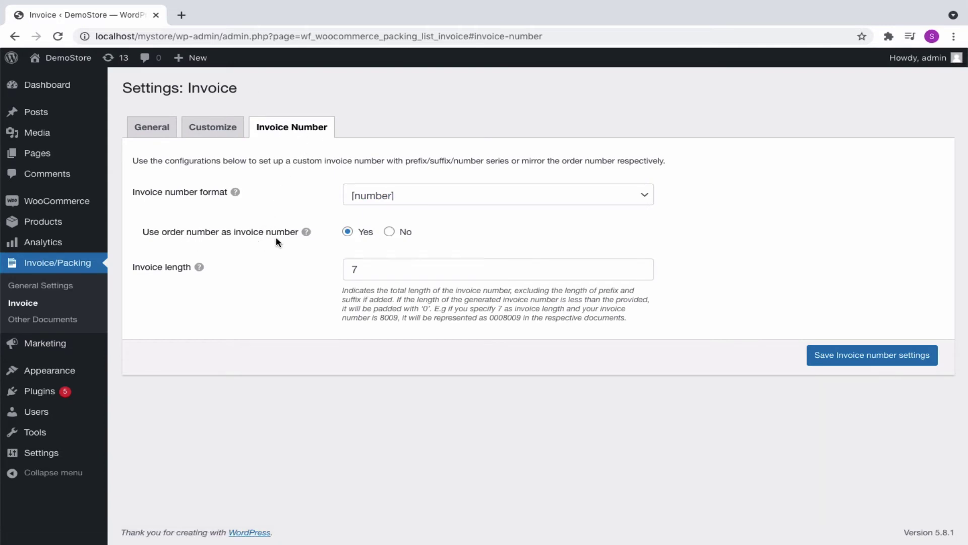
{"action": "left_click", "coordinate": [389, 232]}
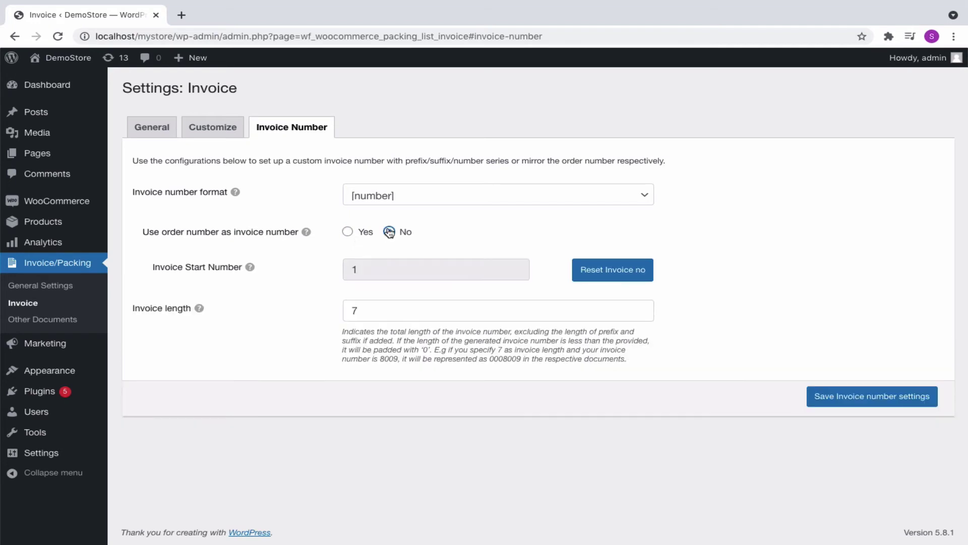
{"action": "left_click", "coordinate": [611, 280]}
{"action": "left_click", "coordinate": [372, 270]}
{"action": "type", "text": "001"}
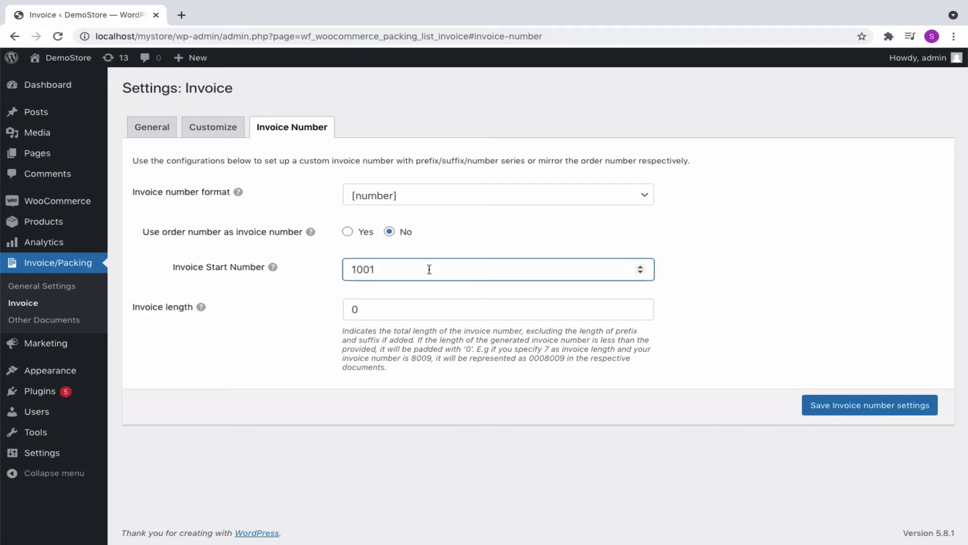
{"action": "left_click", "coordinate": [421, 196]}
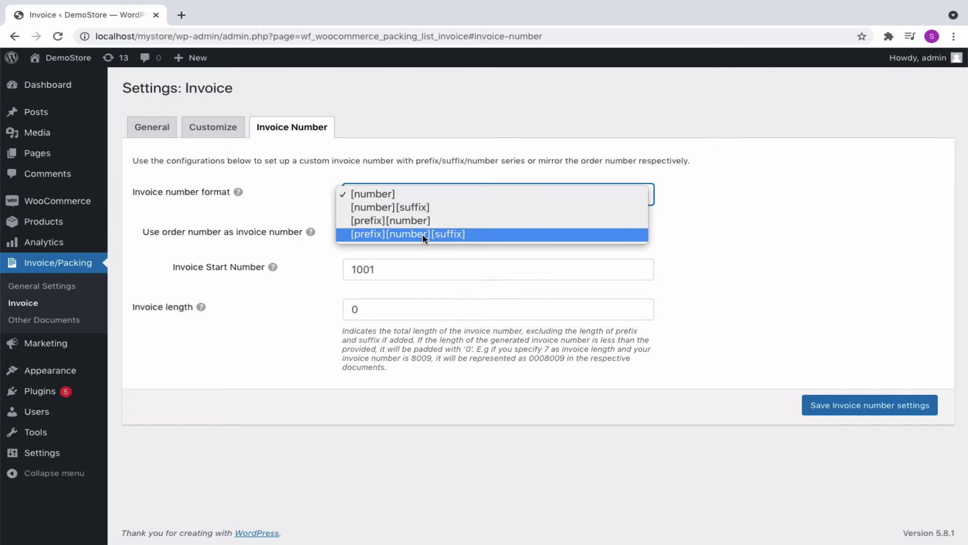
{"action": "left_click", "coordinate": [425, 233]}
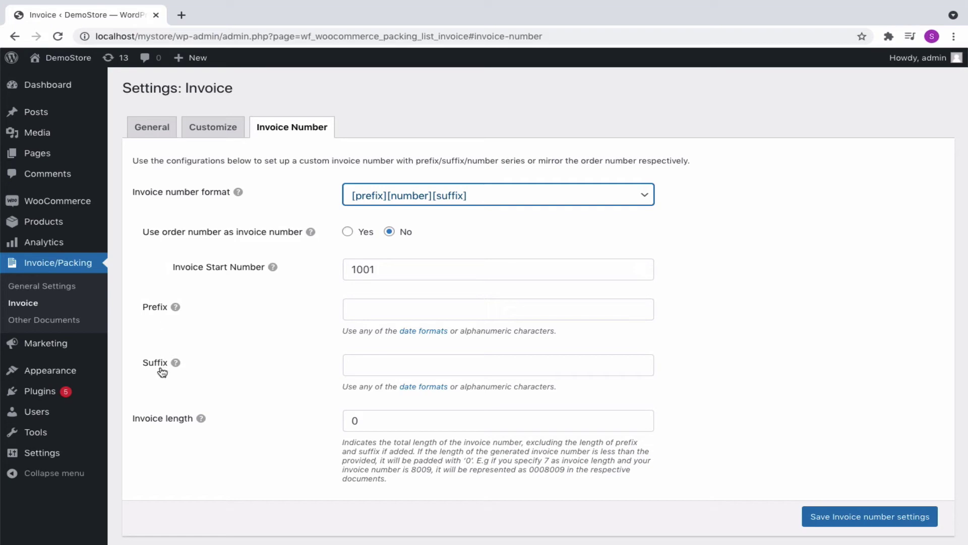
- Set the invoice number prefix to [m] and the suffix to [Y]
{"action": "left_click", "coordinate": [436, 331]}
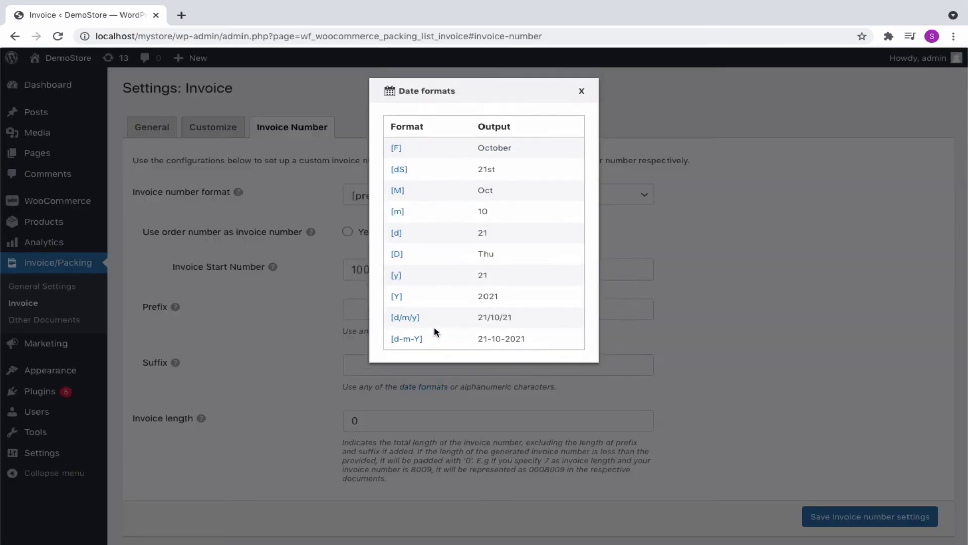
{"action": "left_click", "coordinate": [398, 212]}
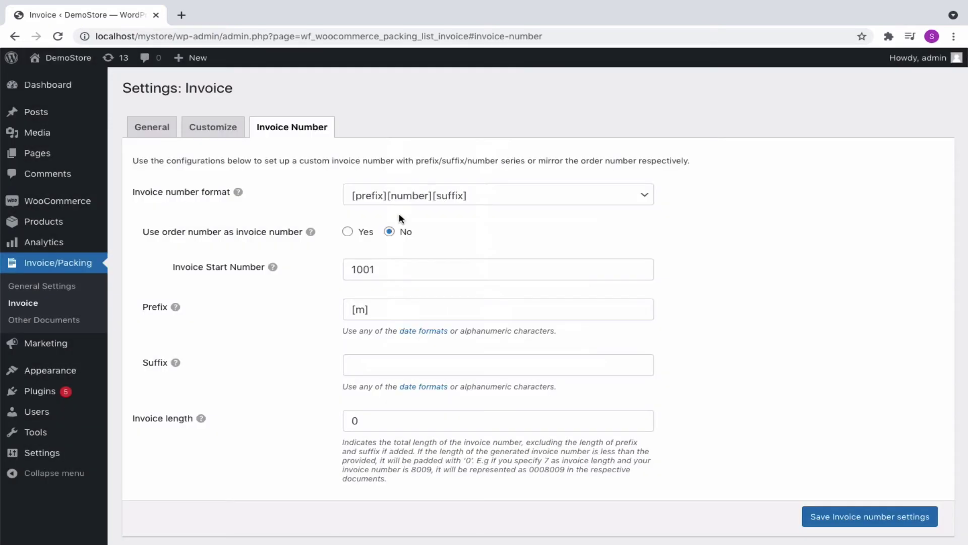
{"action": "left_click", "coordinate": [425, 388]}
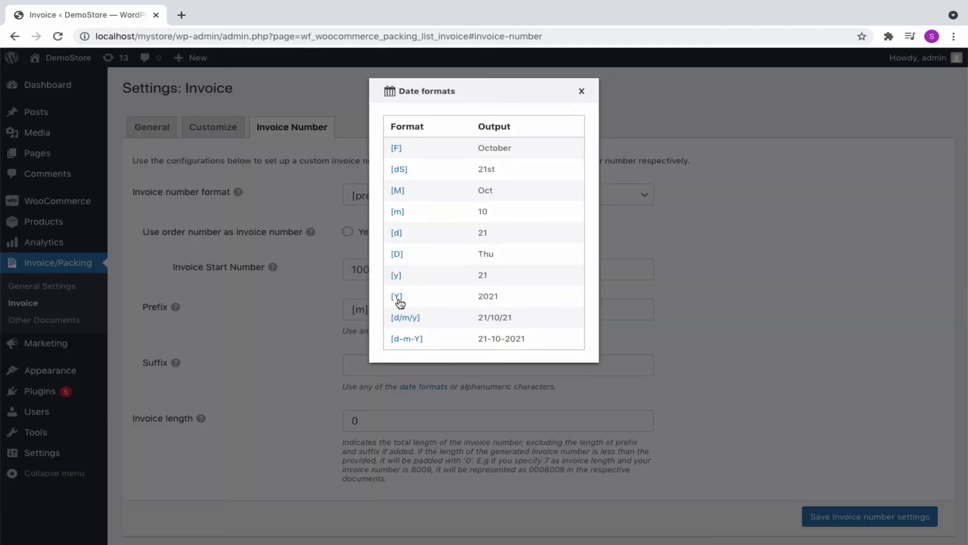
{"action": "left_click", "coordinate": [397, 300]}
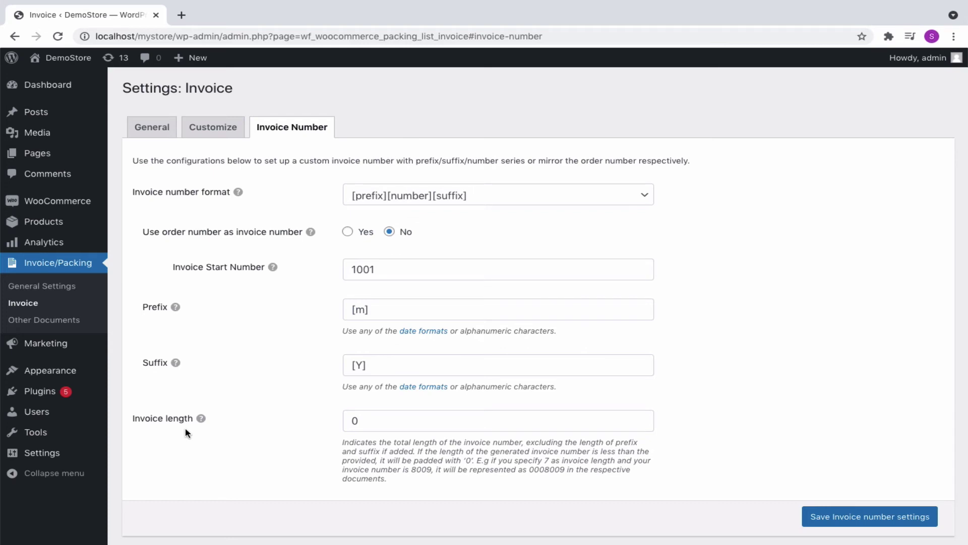
- Set the invoice length to 6 and save the invoice number settings
{"action": "left_click", "coordinate": [366, 421]}
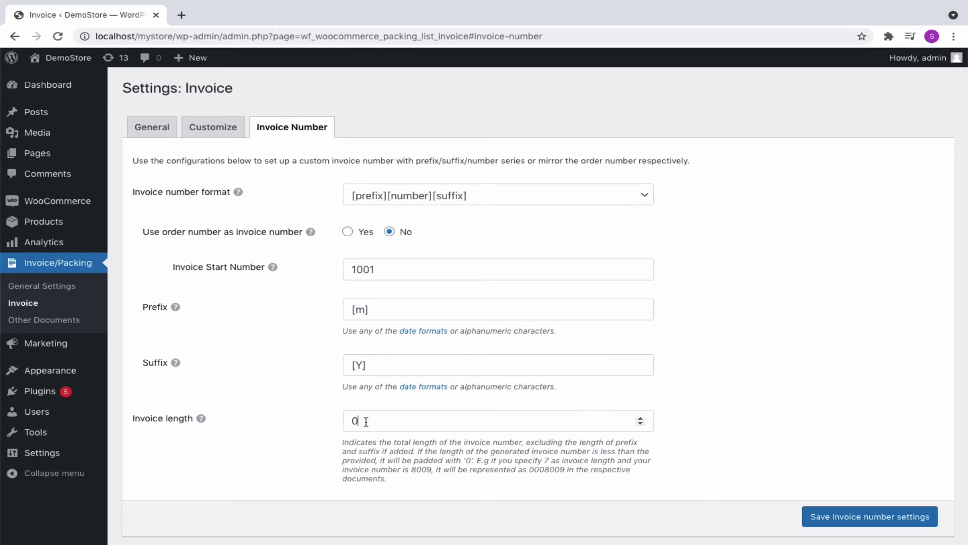
{"action": "left_click", "coordinate": [641, 418]}
{"action": "left_click", "coordinate": [641, 418]}
{"action": "left_click", "coordinate": [640, 418]}
{"action": "left_click", "coordinate": [640, 418]}
{"action": "left_click", "coordinate": [640, 418]}
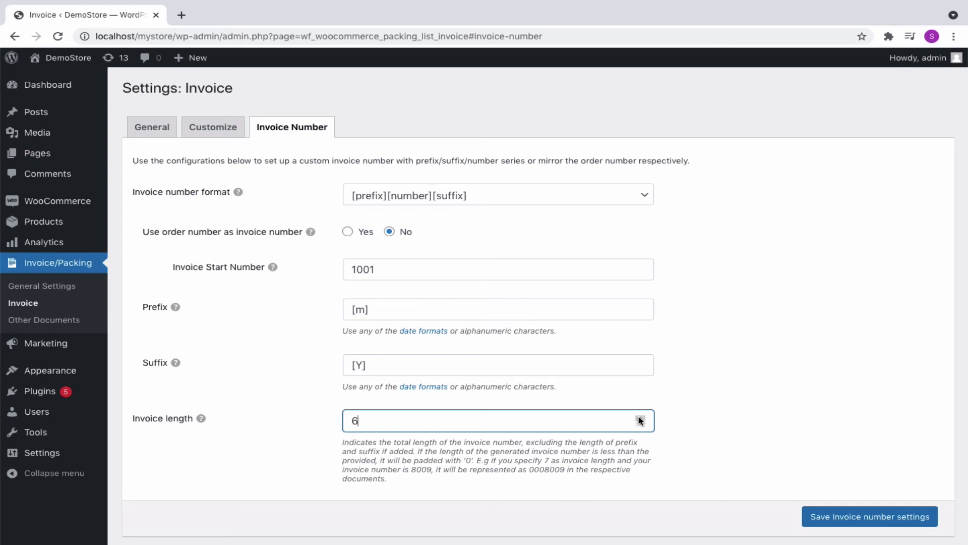
{"action": "left_click", "coordinate": [870, 519]}
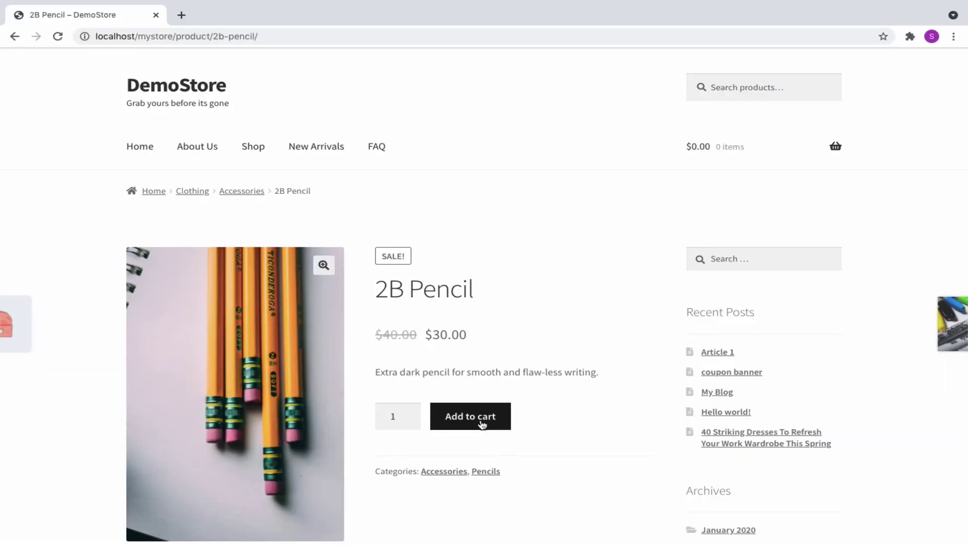
- Order one 2B Pencil through the cart and checkout, paying via Stripe
{"action": "left_click", "coordinate": [482, 422]}
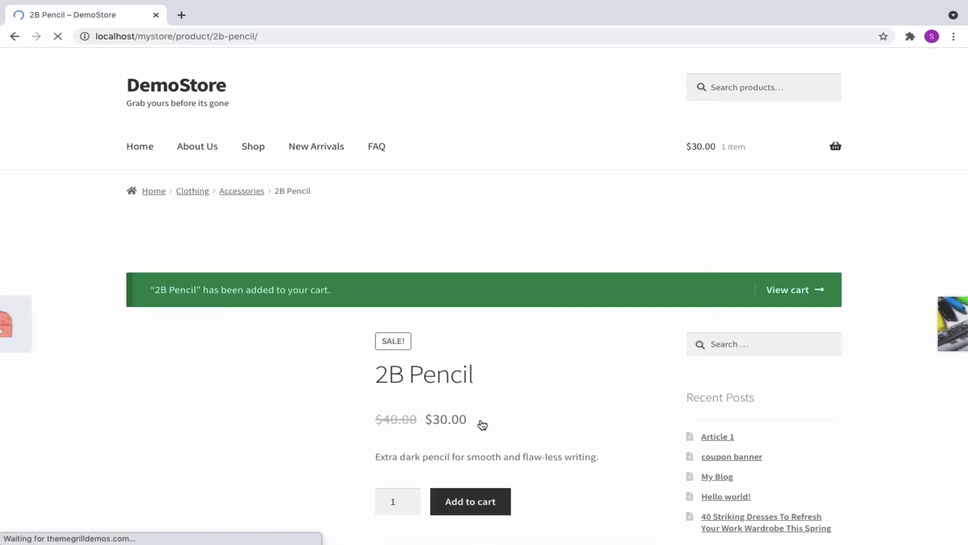
{"action": "left_click", "coordinate": [784, 290]}
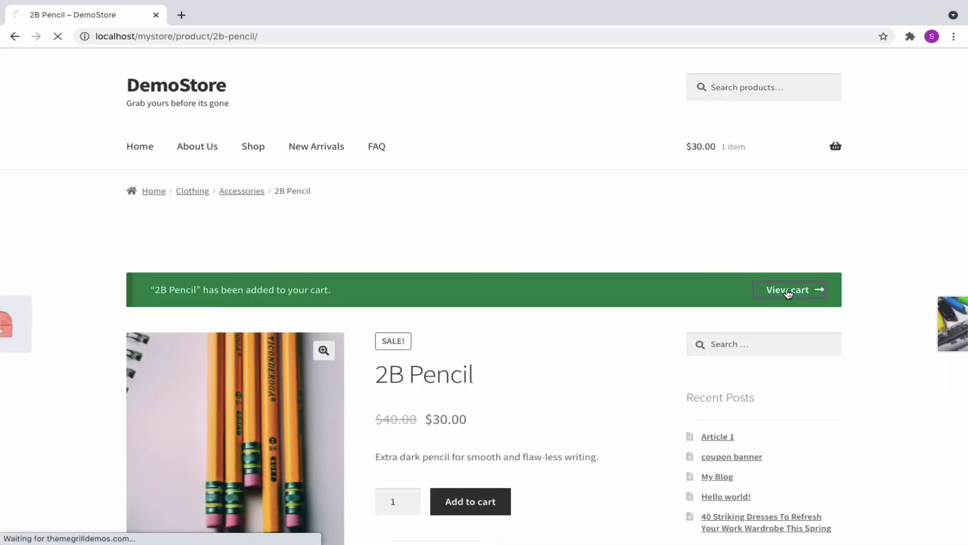
{"action": "scroll", "coordinate": [580, 448], "scroll_direction": "down", "scroll_amount": 6}
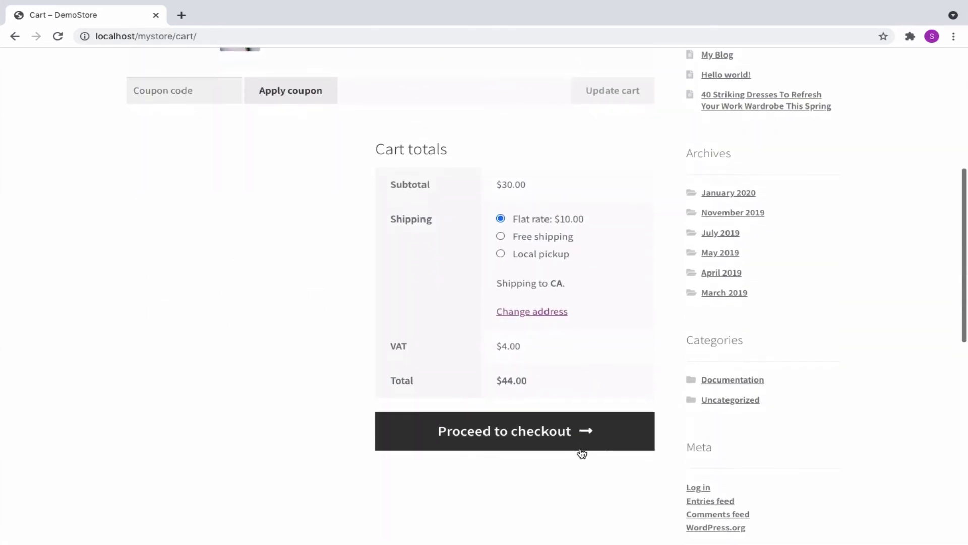
{"action": "left_click", "coordinate": [503, 442]}
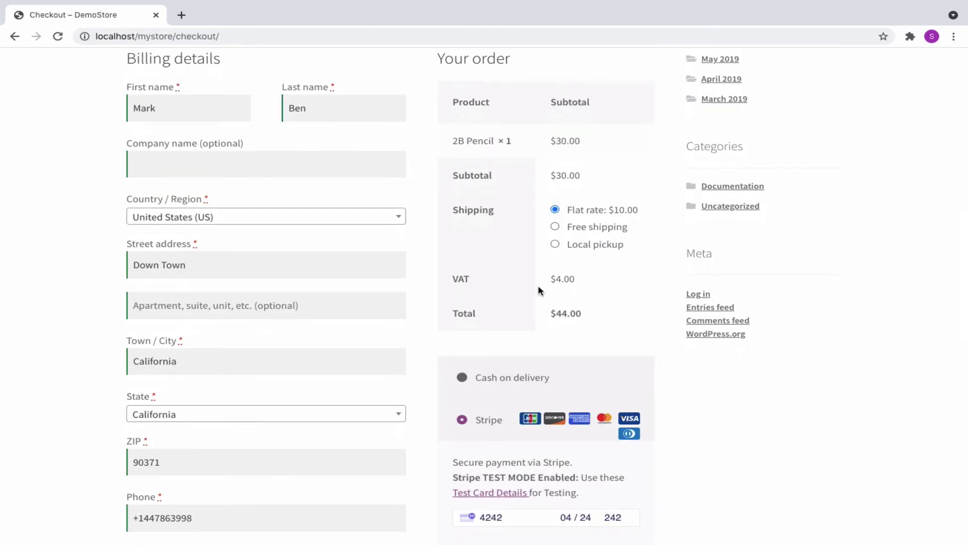
{"action": "scroll", "coordinate": [539, 302], "scroll_direction": "down", "scroll_amount": 5}
{"action": "left_click", "coordinate": [541, 335]}
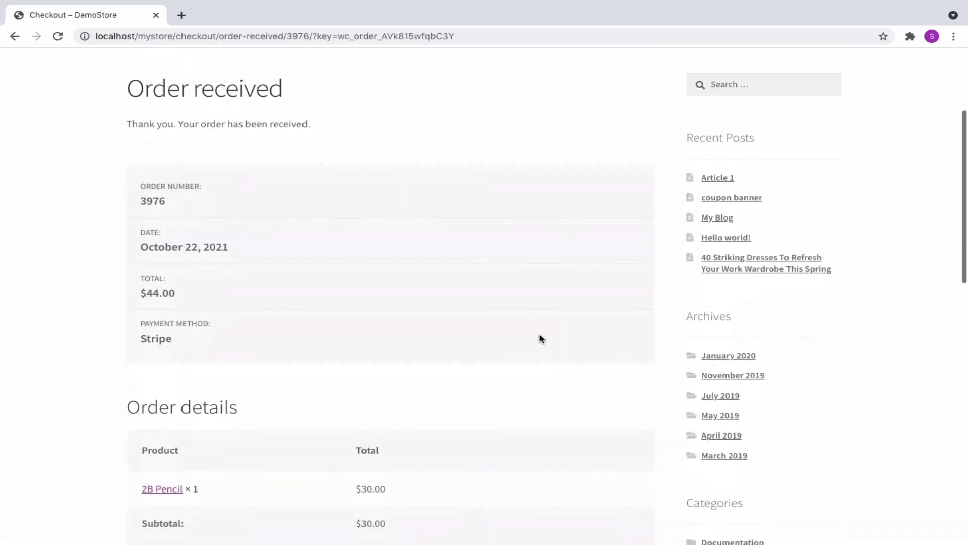
{"action": "scroll", "coordinate": [540, 338], "scroll_direction": "down", "scroll_amount": 4}
{"action": "scroll", "coordinate": [541, 338], "scroll_direction": "down", "scroll_amount": 1}
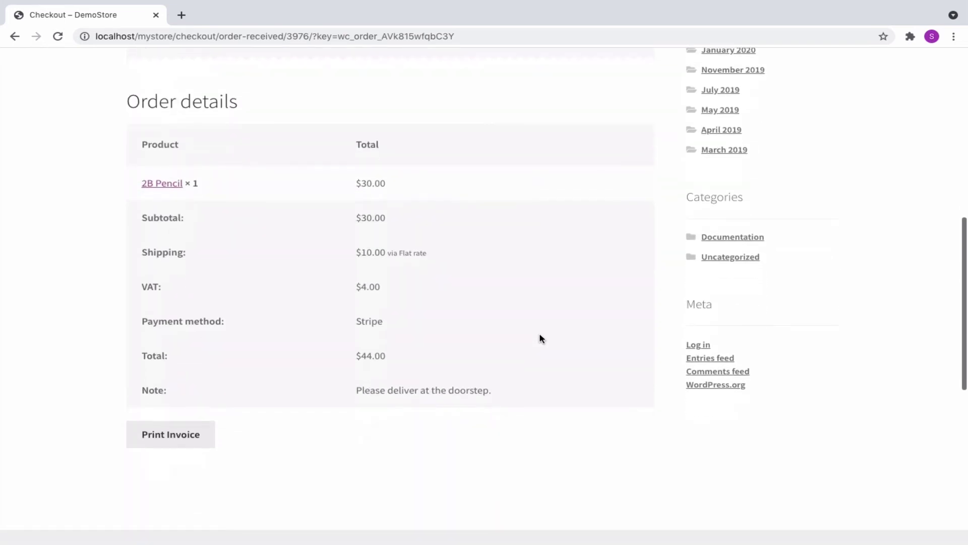
- Open the new order's invoice for printing, then dismiss the preview and close its tab
{"action": "left_click", "coordinate": [169, 443]}
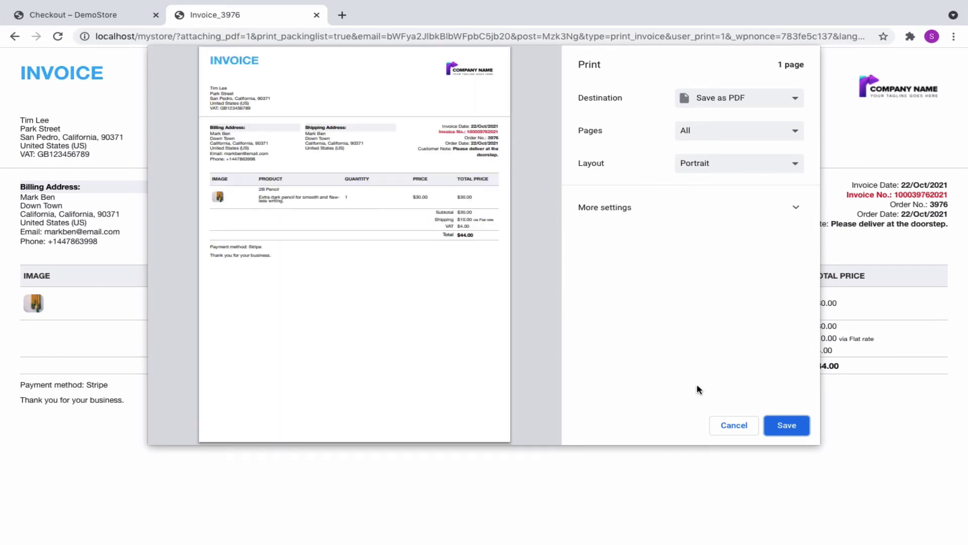
{"action": "key", "text": "Escape"}
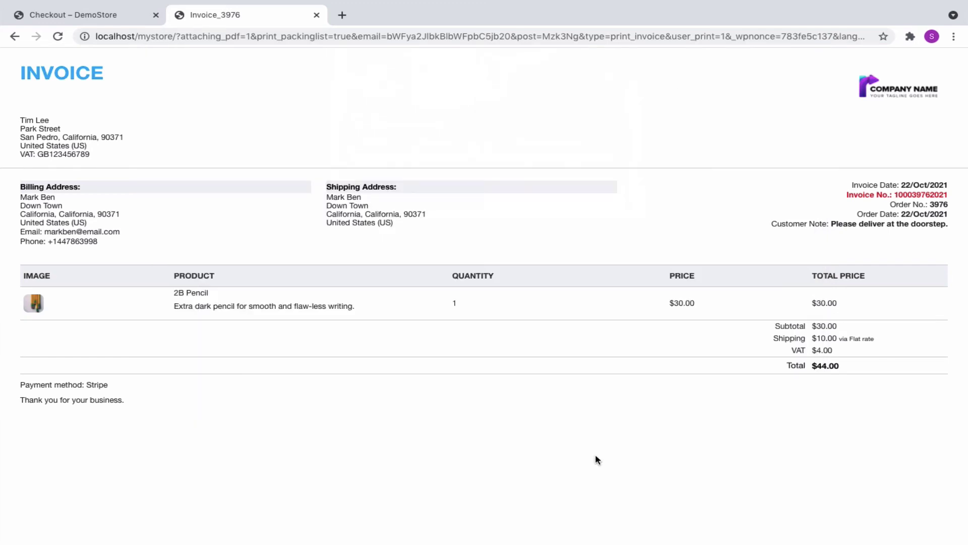
{"action": "key", "text": "ctrl+w"}
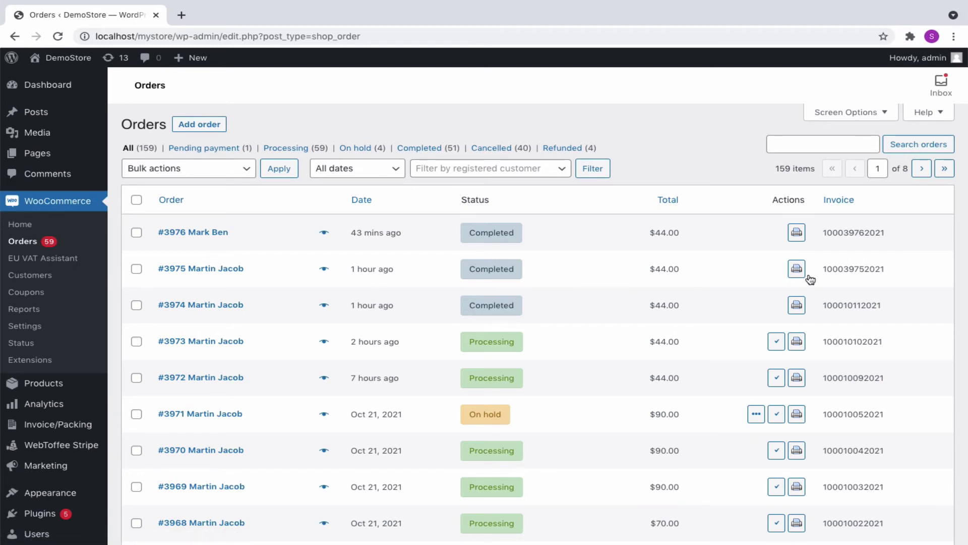
- Open the invoice for order #3975 from the Orders list, then cancel printing
{"action": "left_click", "coordinate": [791, 278]}
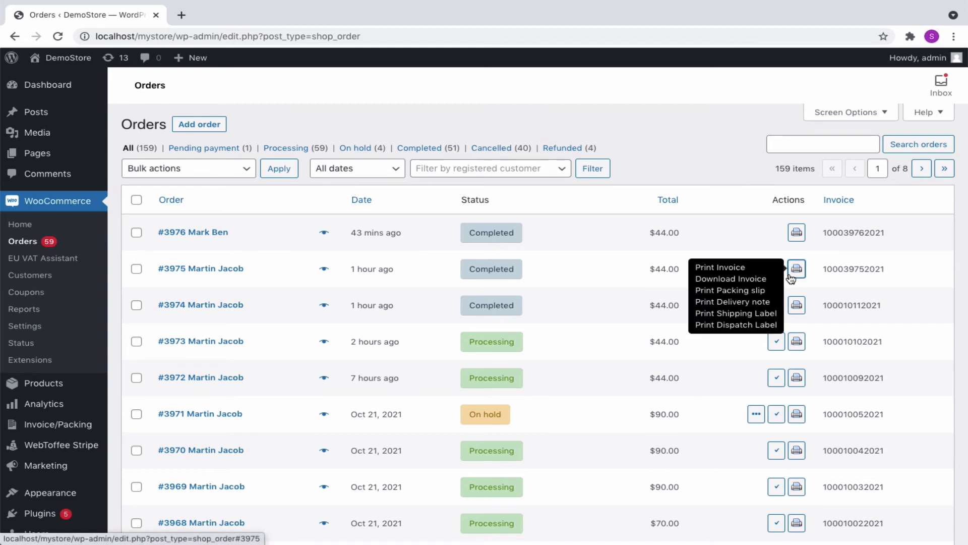
{"action": "left_click", "coordinate": [733, 271]}
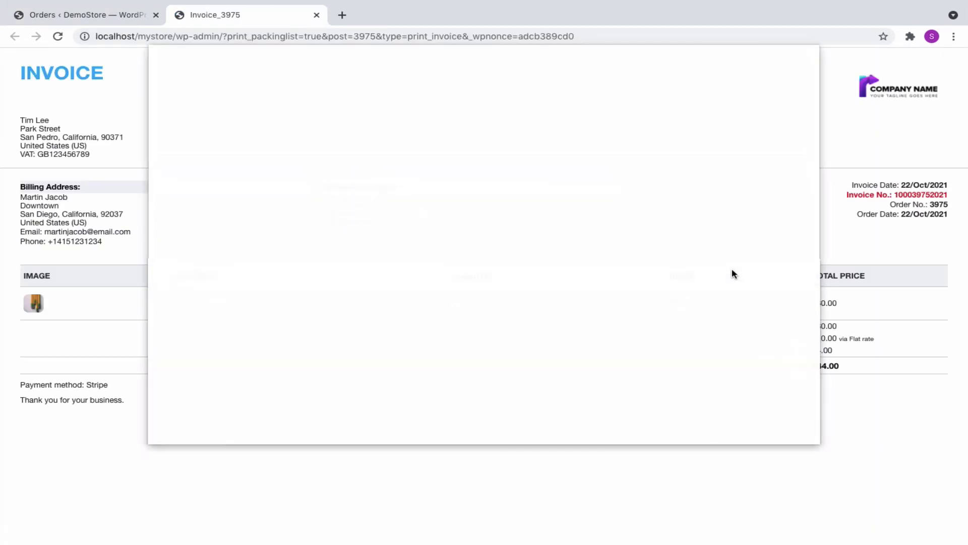
{"action": "left_click", "coordinate": [727, 427]}
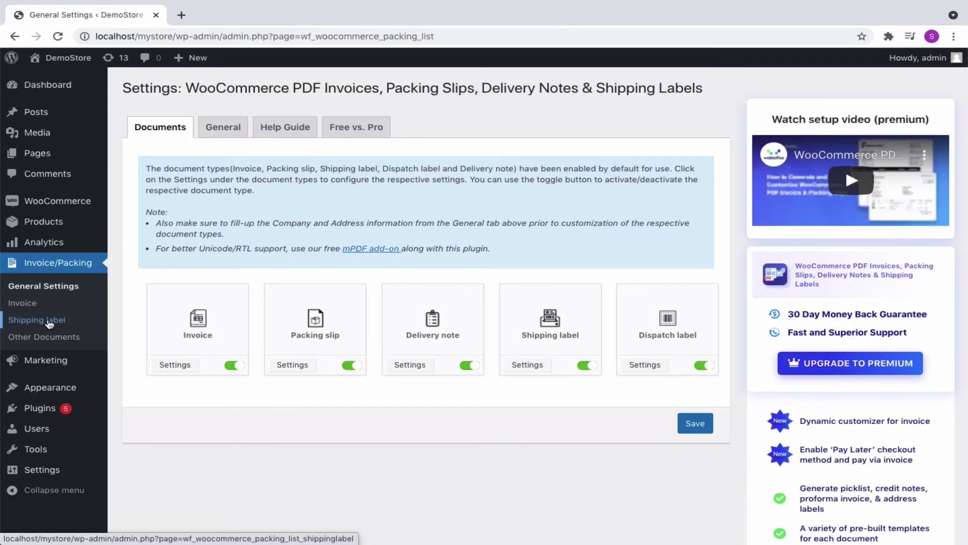
- Keep the shipping label size at Full Page with the footer on, and update settings
{"action": "left_click", "coordinate": [49, 323]}
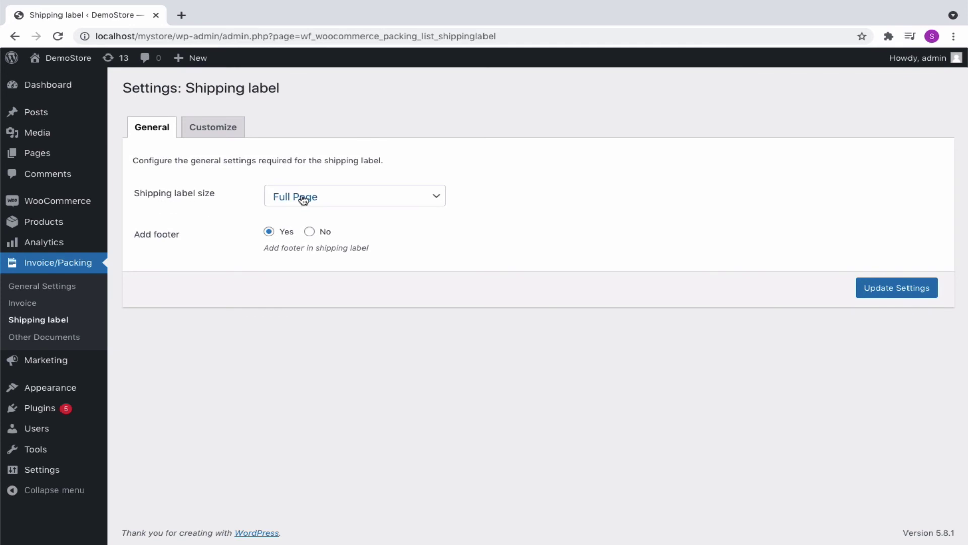
{"action": "left_click", "coordinate": [329, 200]}
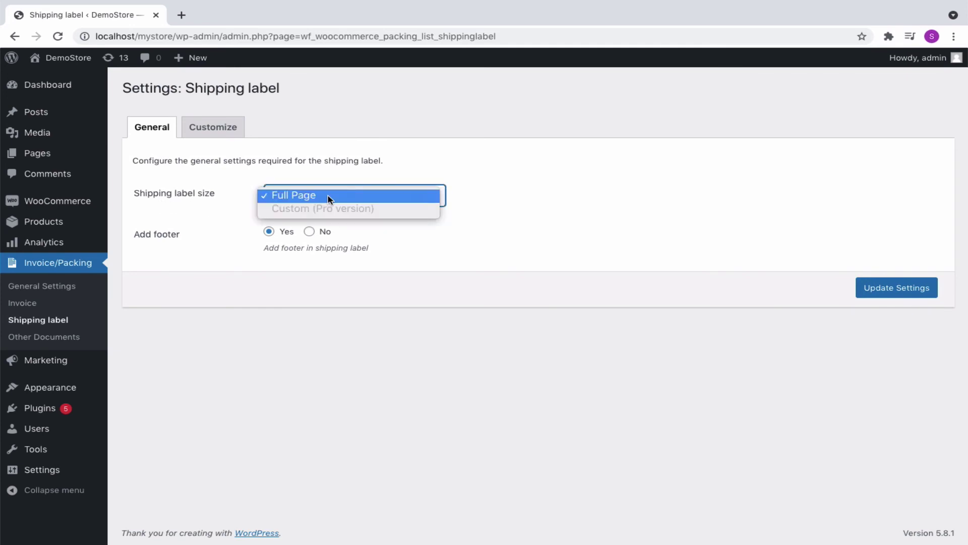
{"action": "left_click", "coordinate": [330, 197]}
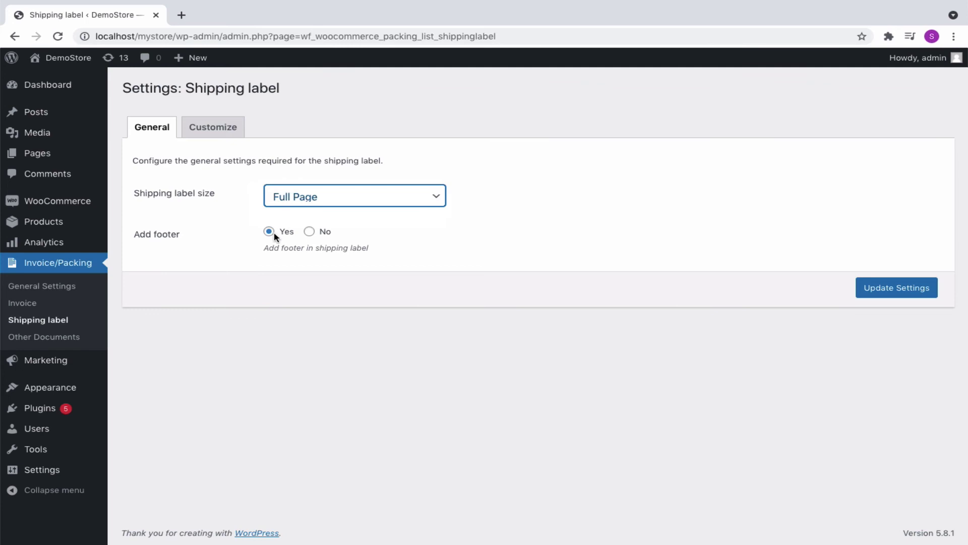
{"action": "left_click", "coordinate": [910, 290]}
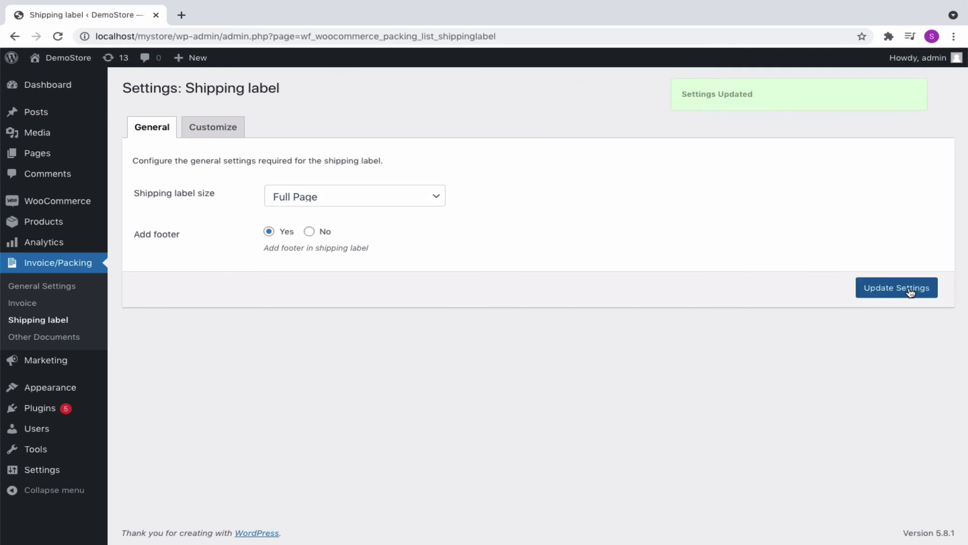
- Try the Order No, weight and formatting options in the shipping label editor, keeping them unchanged
{"action": "left_click", "coordinate": [237, 136]}
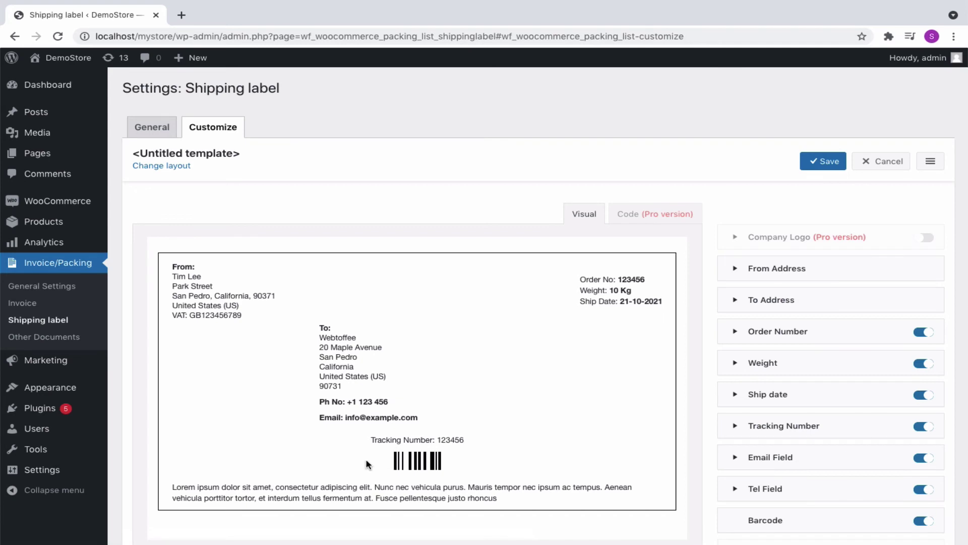
{"action": "scroll", "coordinate": [813, 364], "scroll_direction": "down", "scroll_amount": 2}
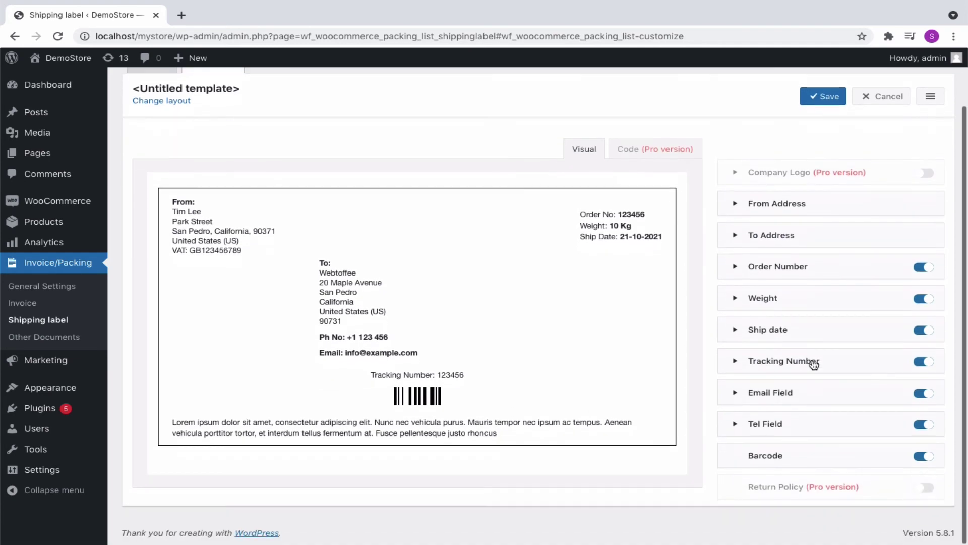
{"action": "left_click", "coordinate": [928, 269]}
{"action": "left_click", "coordinate": [929, 271]}
{"action": "left_click", "coordinate": [929, 300]}
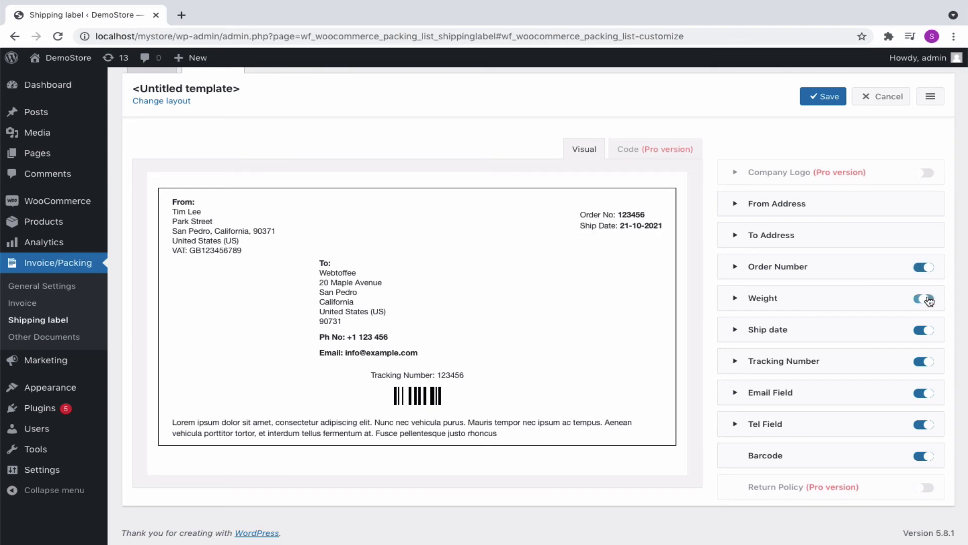
{"action": "left_click", "coordinate": [929, 301]}
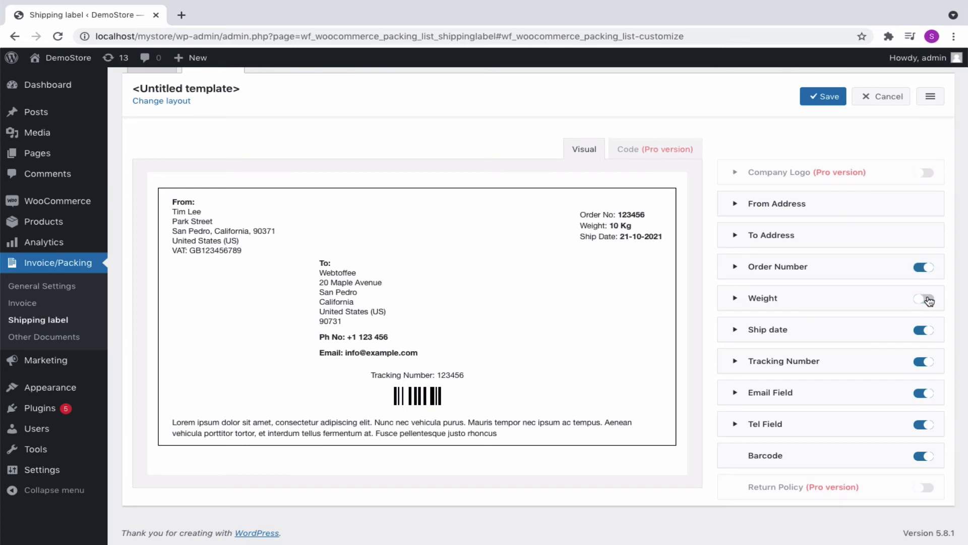
{"action": "left_click", "coordinate": [737, 206]}
{"action": "left_click", "coordinate": [736, 205]}
{"action": "left_click", "coordinate": [737, 267]}
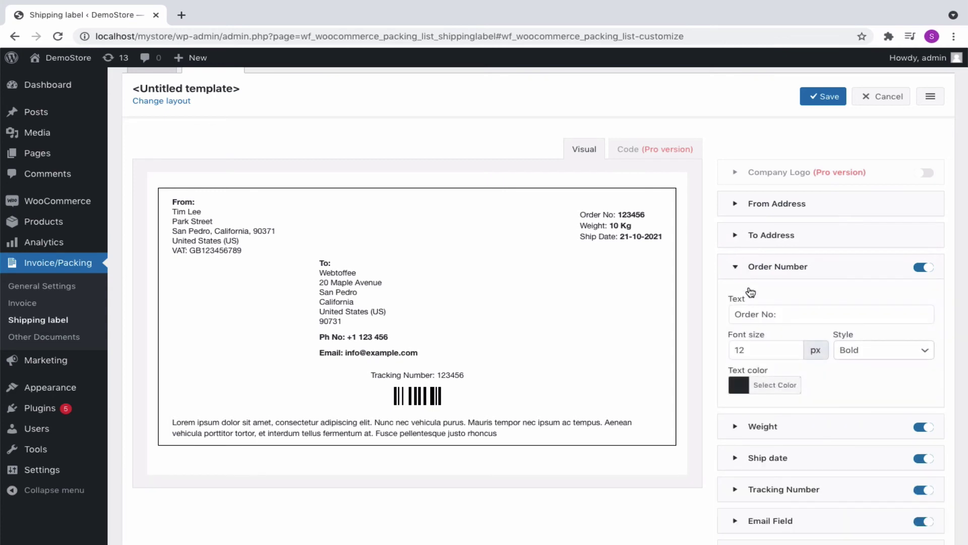
- Save the label layout as 'Label template' and make it the active template
{"action": "left_click", "coordinate": [832, 101]}
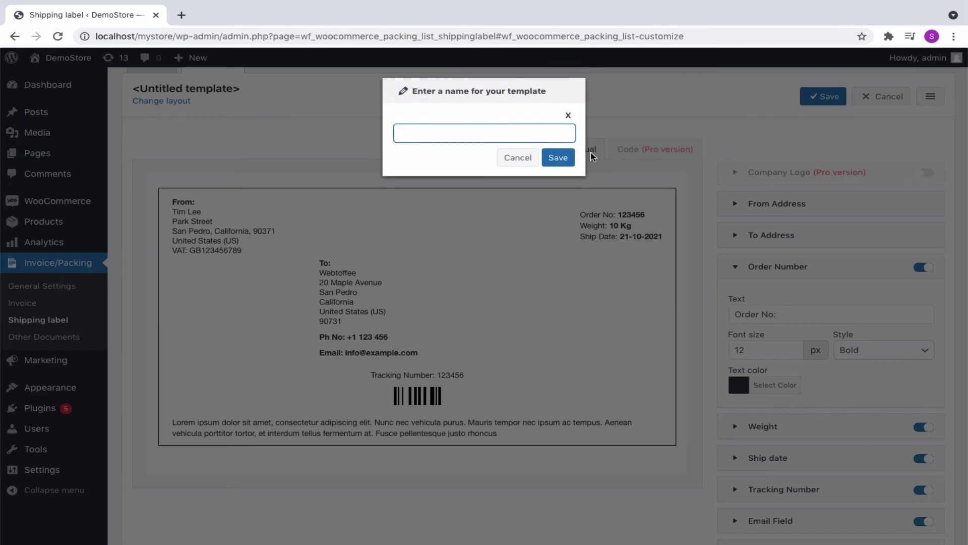
{"action": "type", "text": "Label template"}
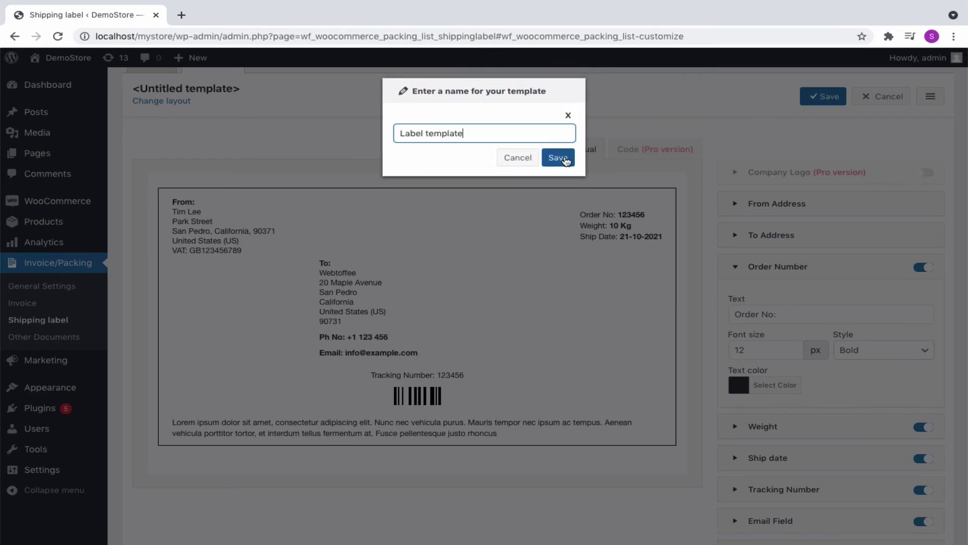
{"action": "left_click", "coordinate": [558, 157]}
{"action": "left_click", "coordinate": [929, 98]}
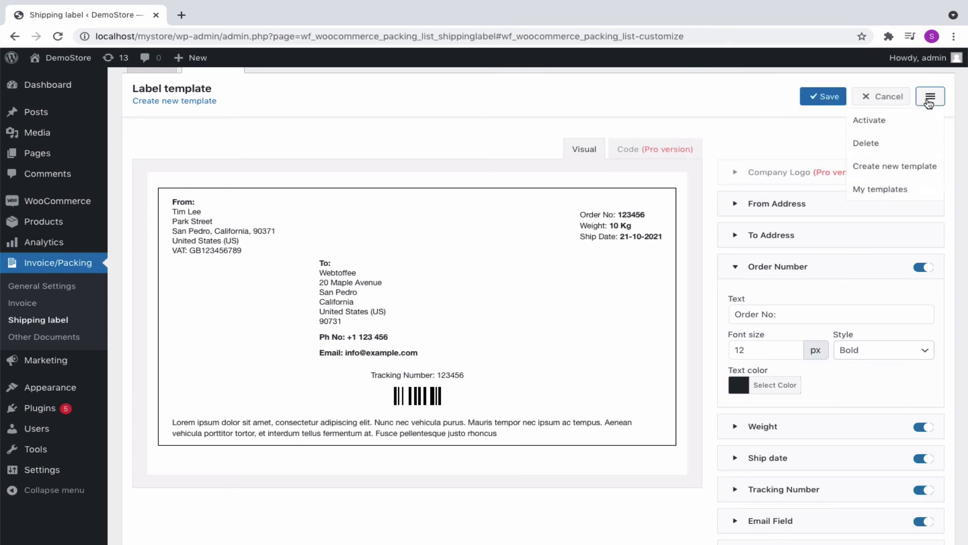
{"action": "left_click", "coordinate": [883, 124]}
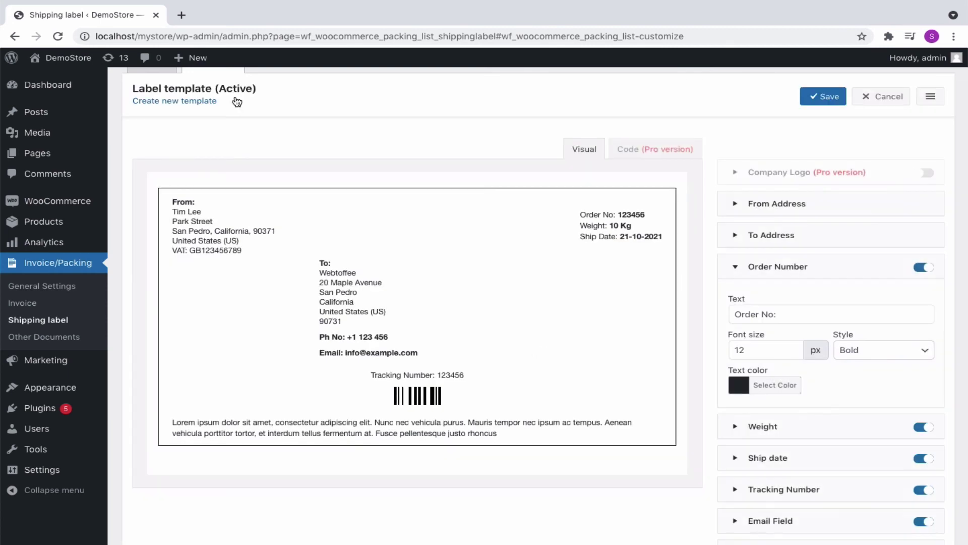
- From the WooCommerce orders list, preview order #3975's shipping label and cancel printing
{"action": "left_click", "coordinate": [134, 217]}
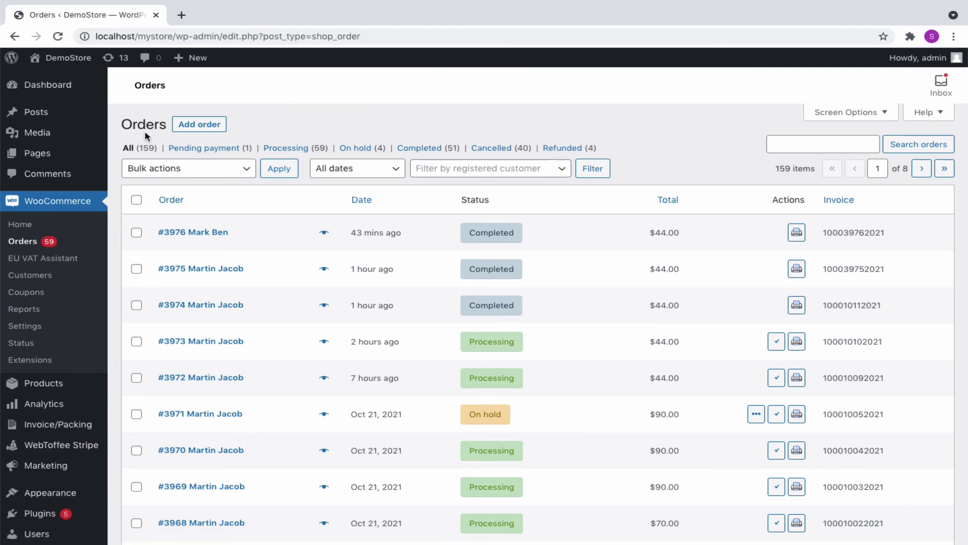
{"action": "mouse_move", "coordinate": [796, 271]}
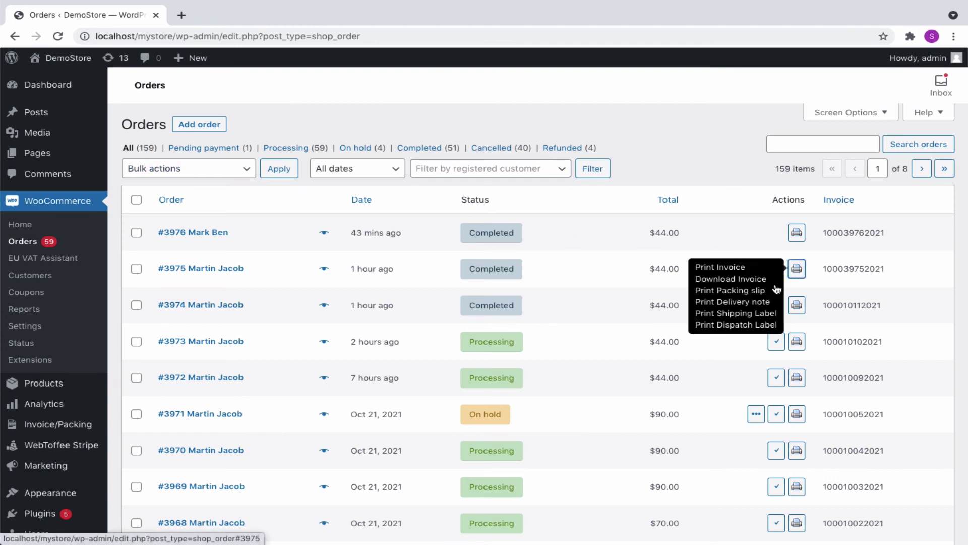
{"action": "left_click", "coordinate": [745, 314]}
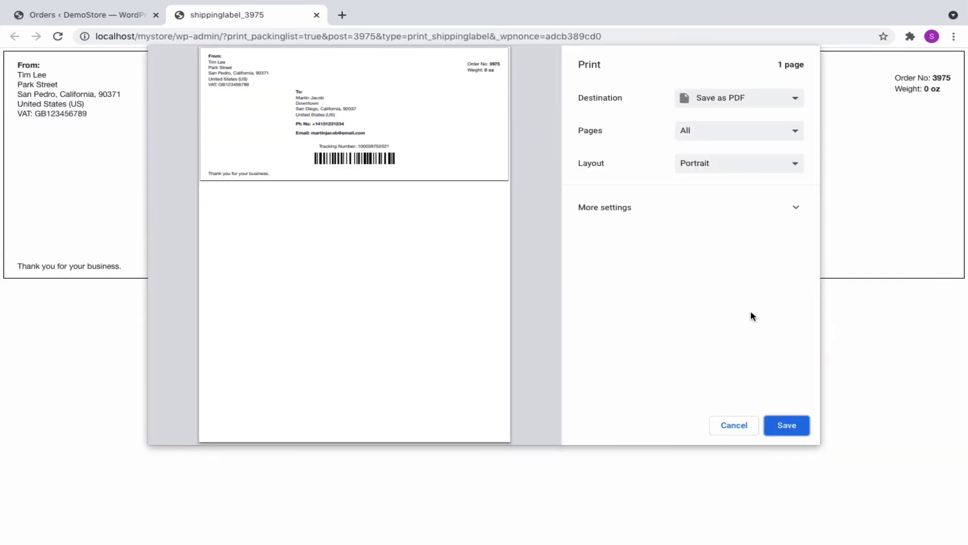
{"action": "left_click", "coordinate": [746, 427]}
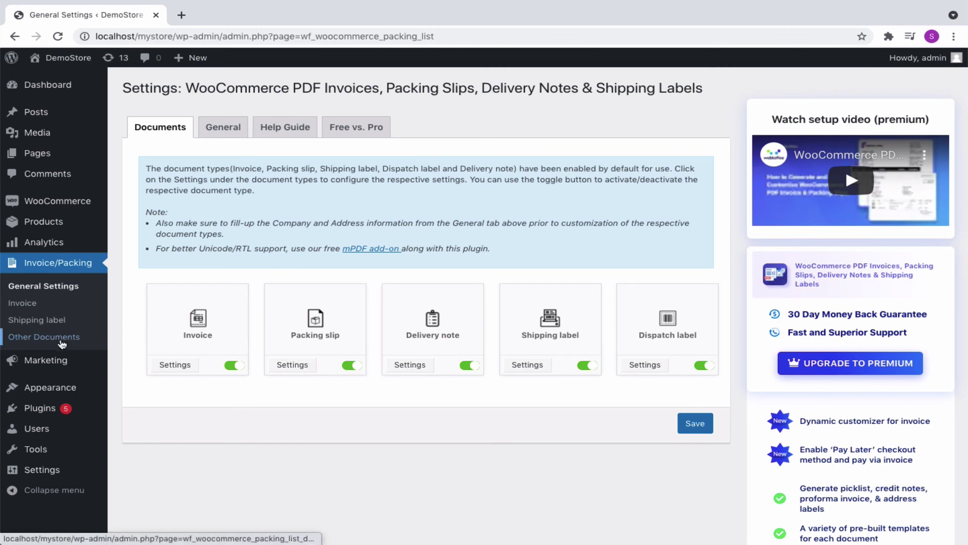
- Save the Other Documents settings, with packing slips including the customer note and footer
{"action": "left_click", "coordinate": [51, 342]}
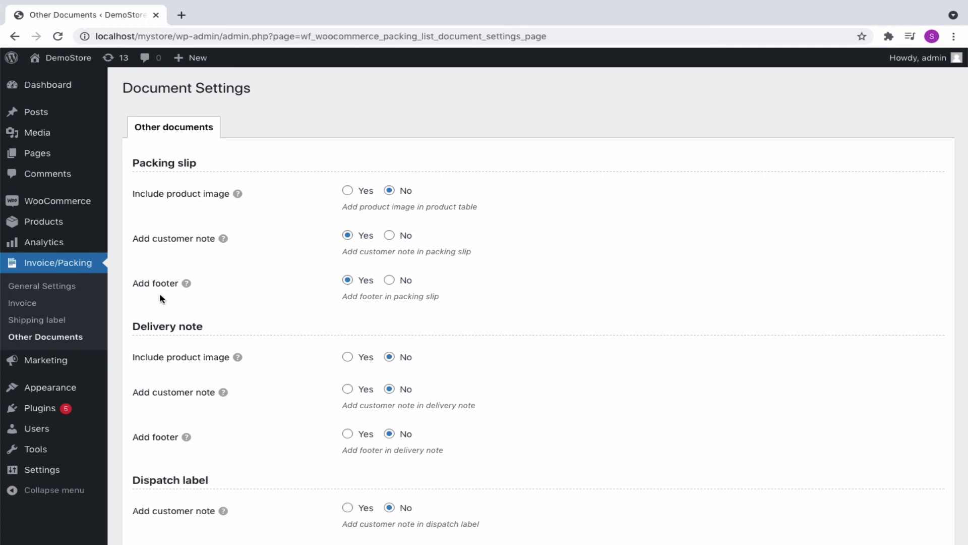
{"action": "scroll", "coordinate": [189, 300], "scroll_direction": "down", "scroll_amount": 3}
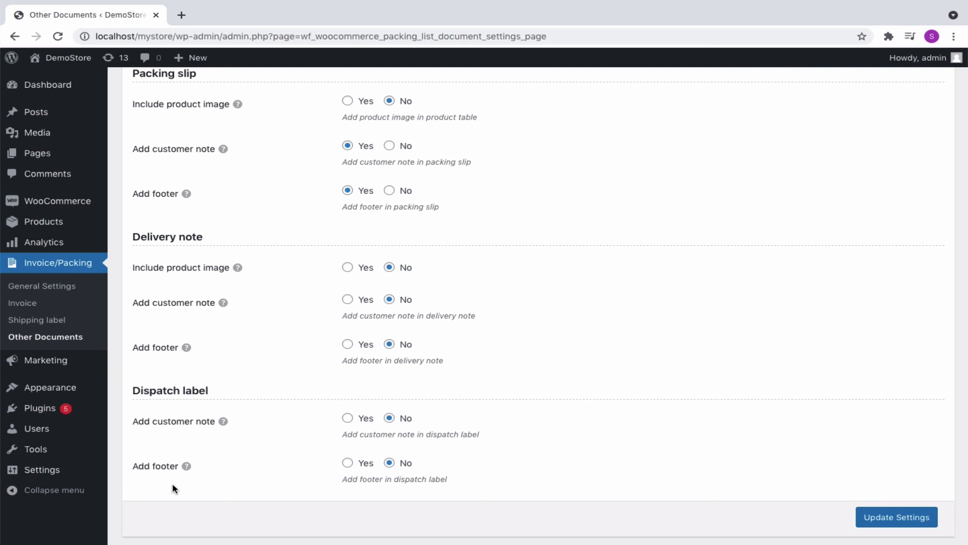
{"action": "left_click", "coordinate": [881, 520]}
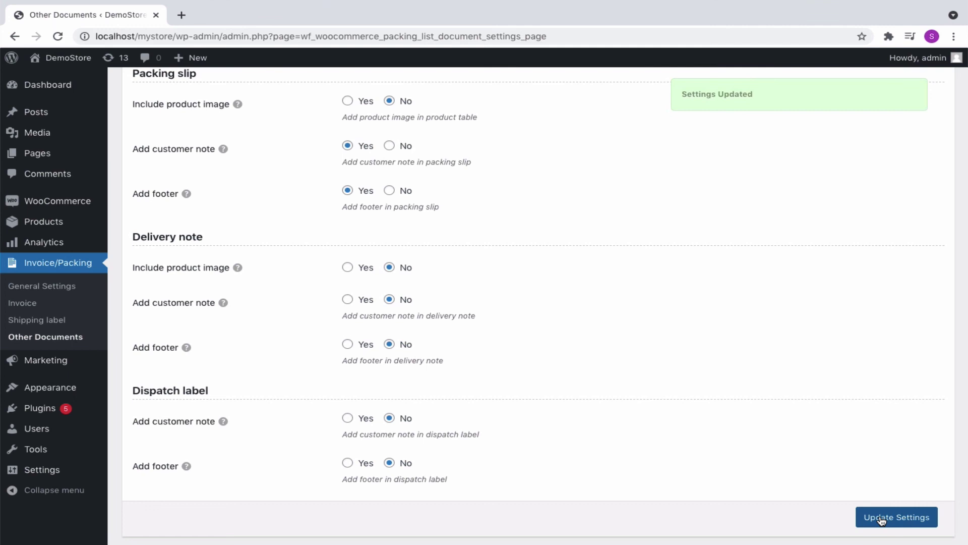
{"action": "left_click", "coordinate": [71, 285]}
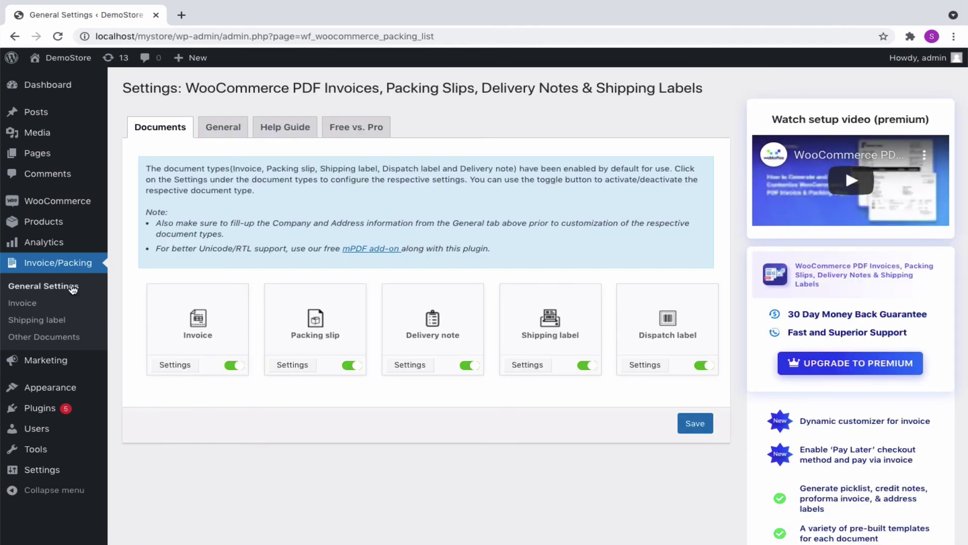